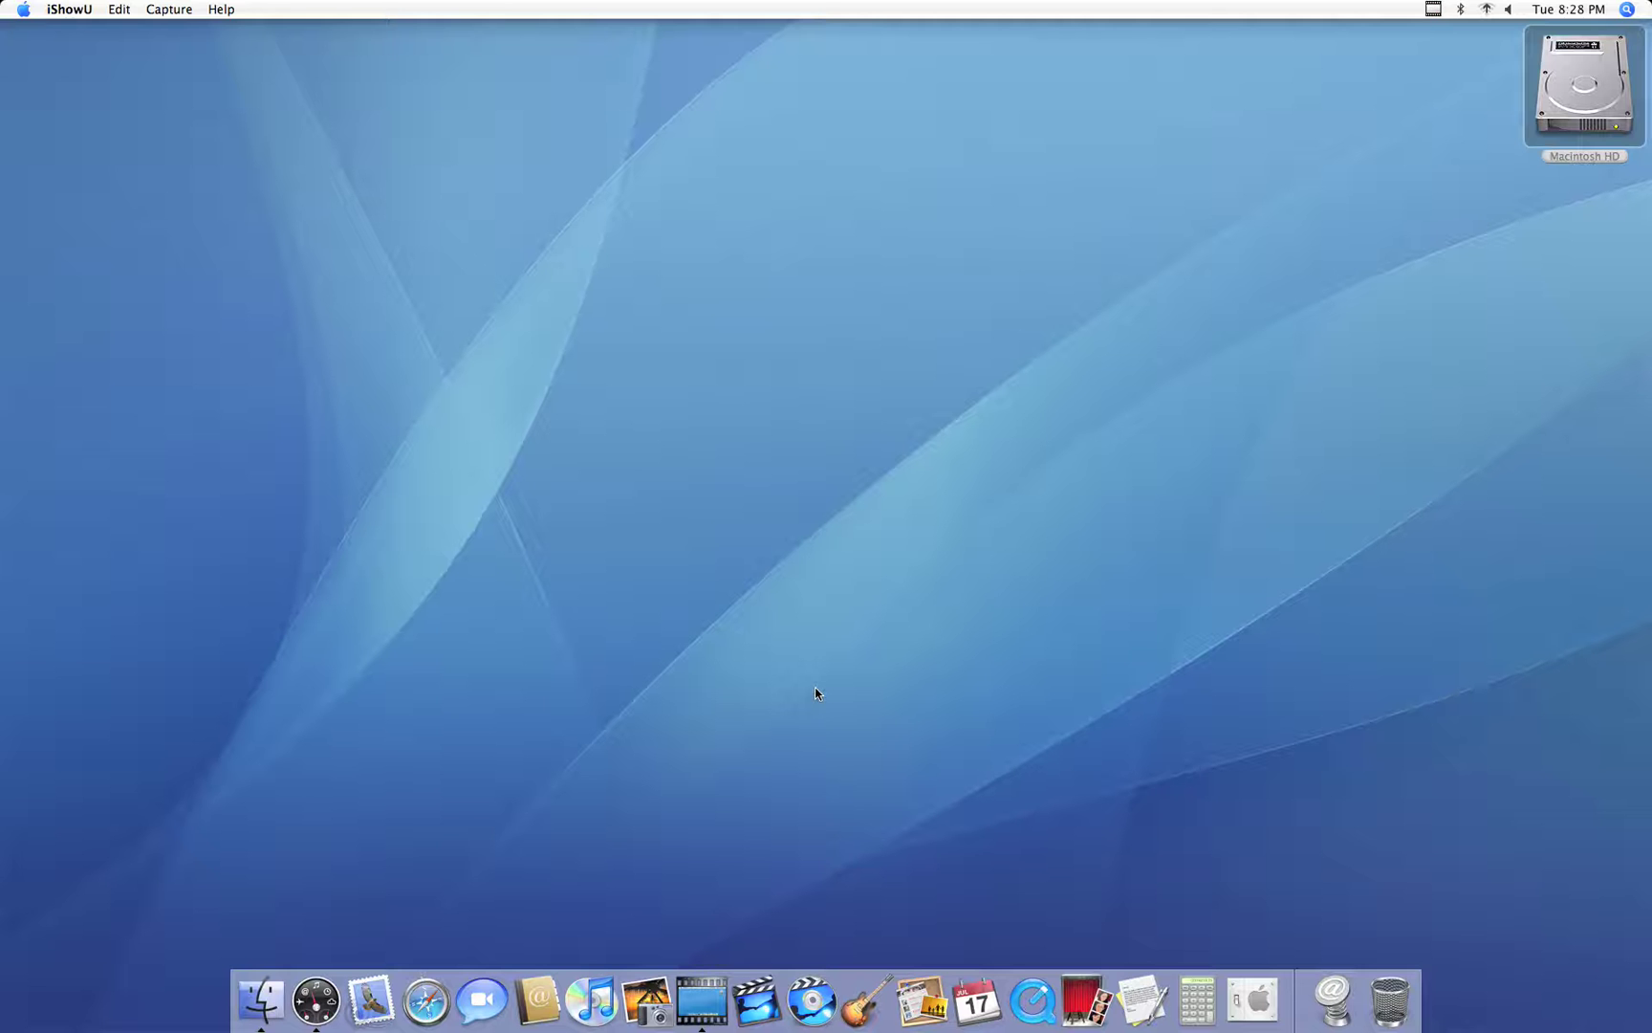
Click the empty desktop to make Finder the frontmost application.
{"action": "left_click", "coordinate": [816, 692]}
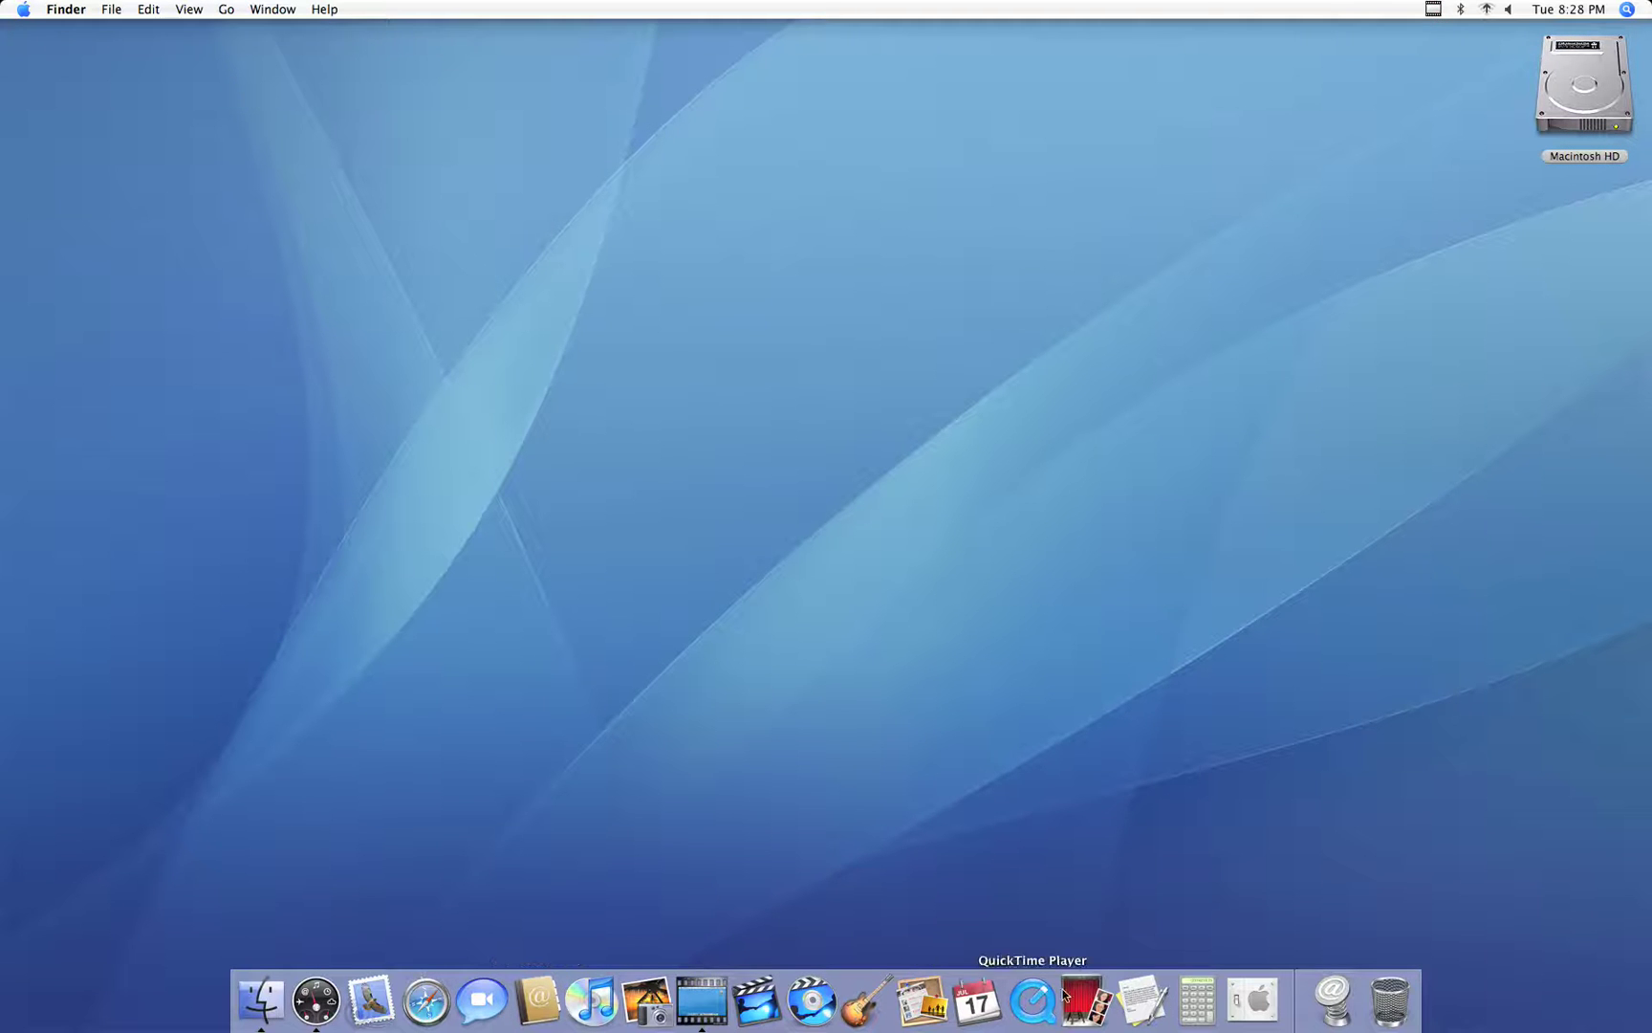
Launch TextEdit from the Dock and enlarge the blank Untitled window taller and wider.
{"action": "left_click", "coordinate": [1144, 1002]}
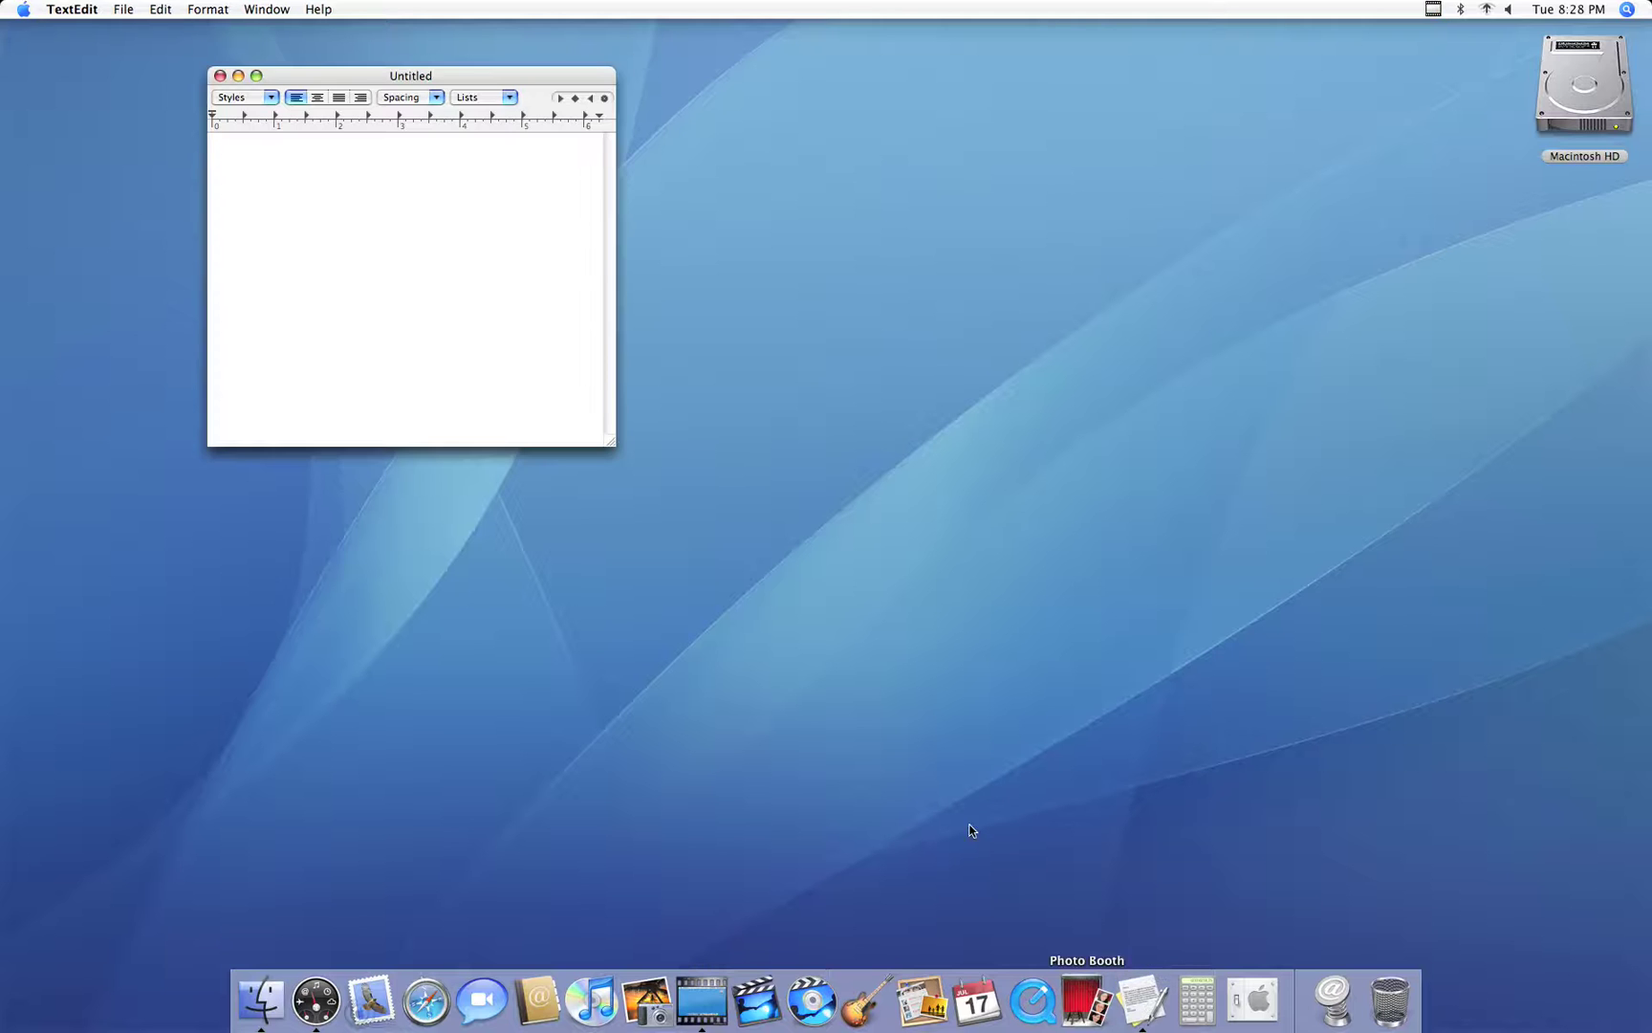
{"action": "left_click_drag", "start_coordinate": [613, 446], "coordinate": [696, 917]}
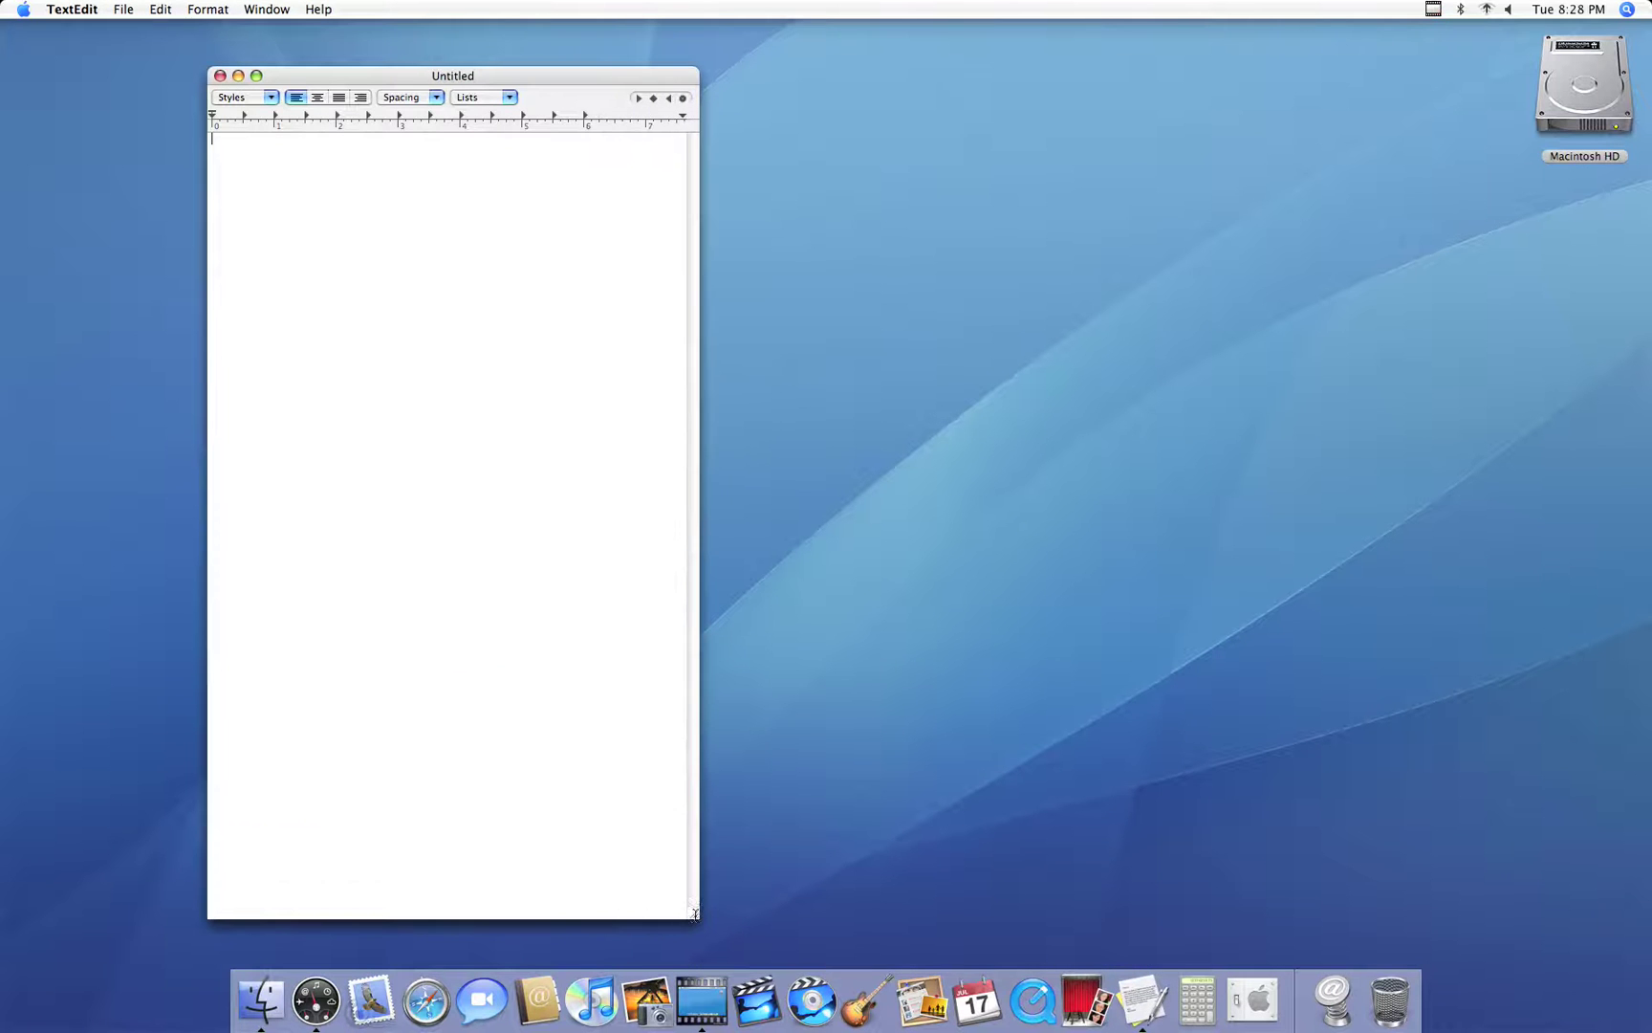
{"action": "left_click", "coordinate": [238, 76]}
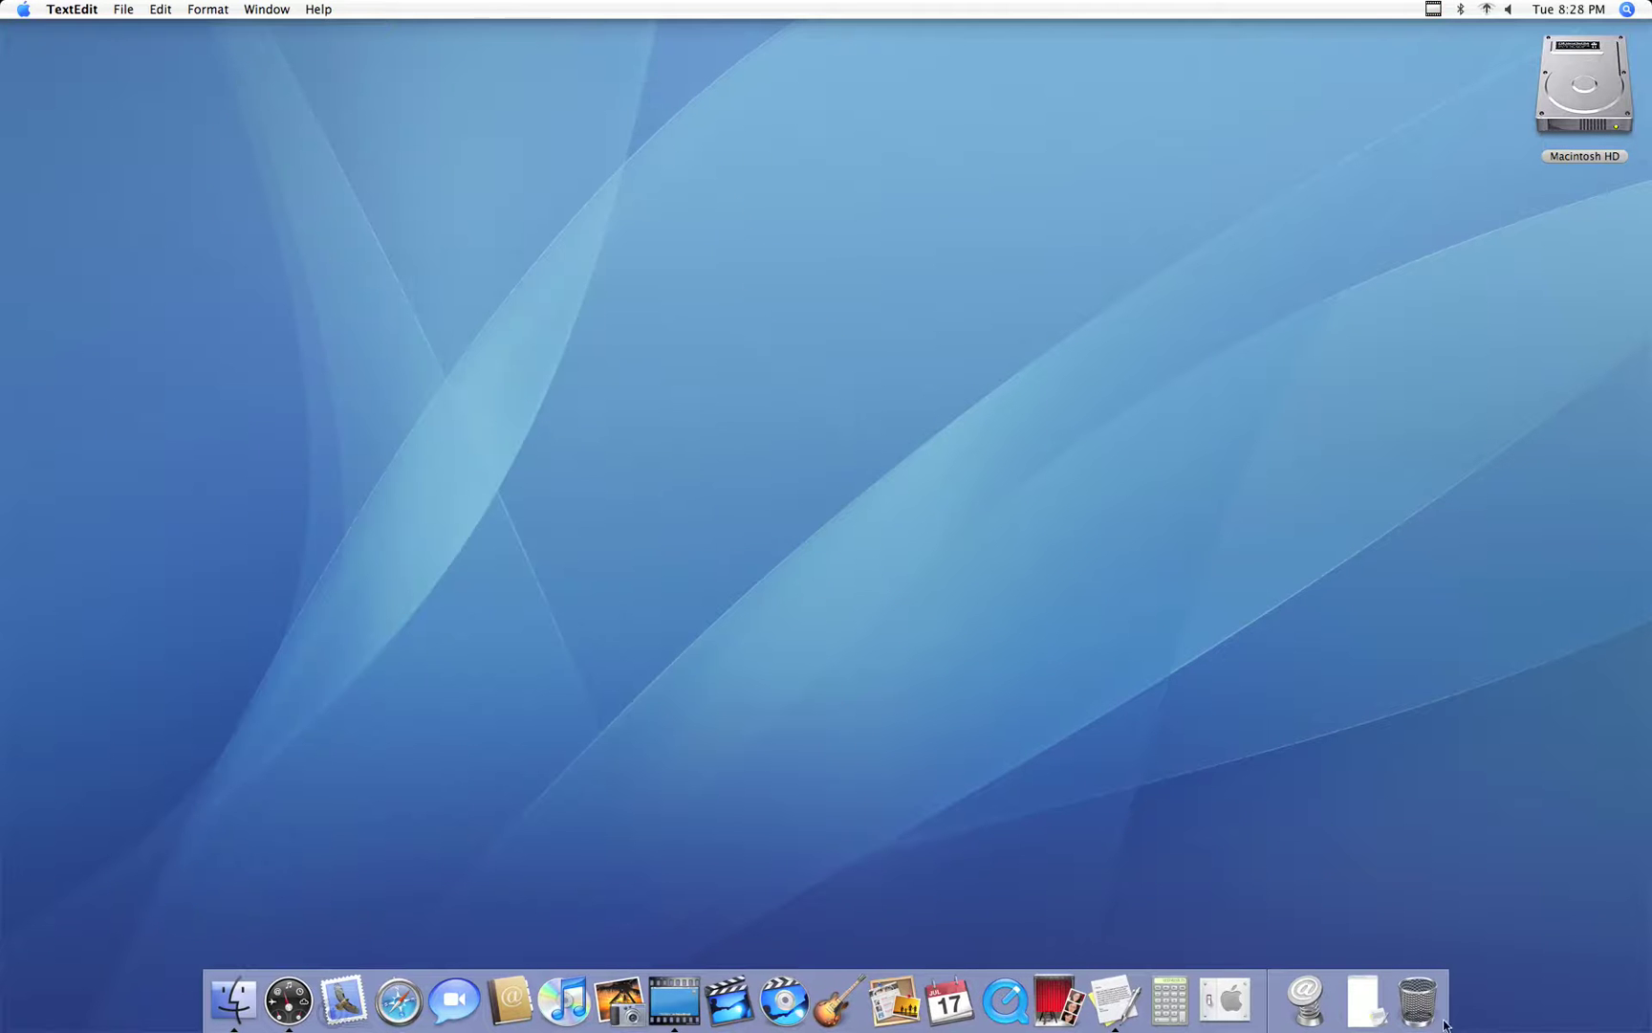
{"action": "left_click", "coordinate": [1358, 1000]}
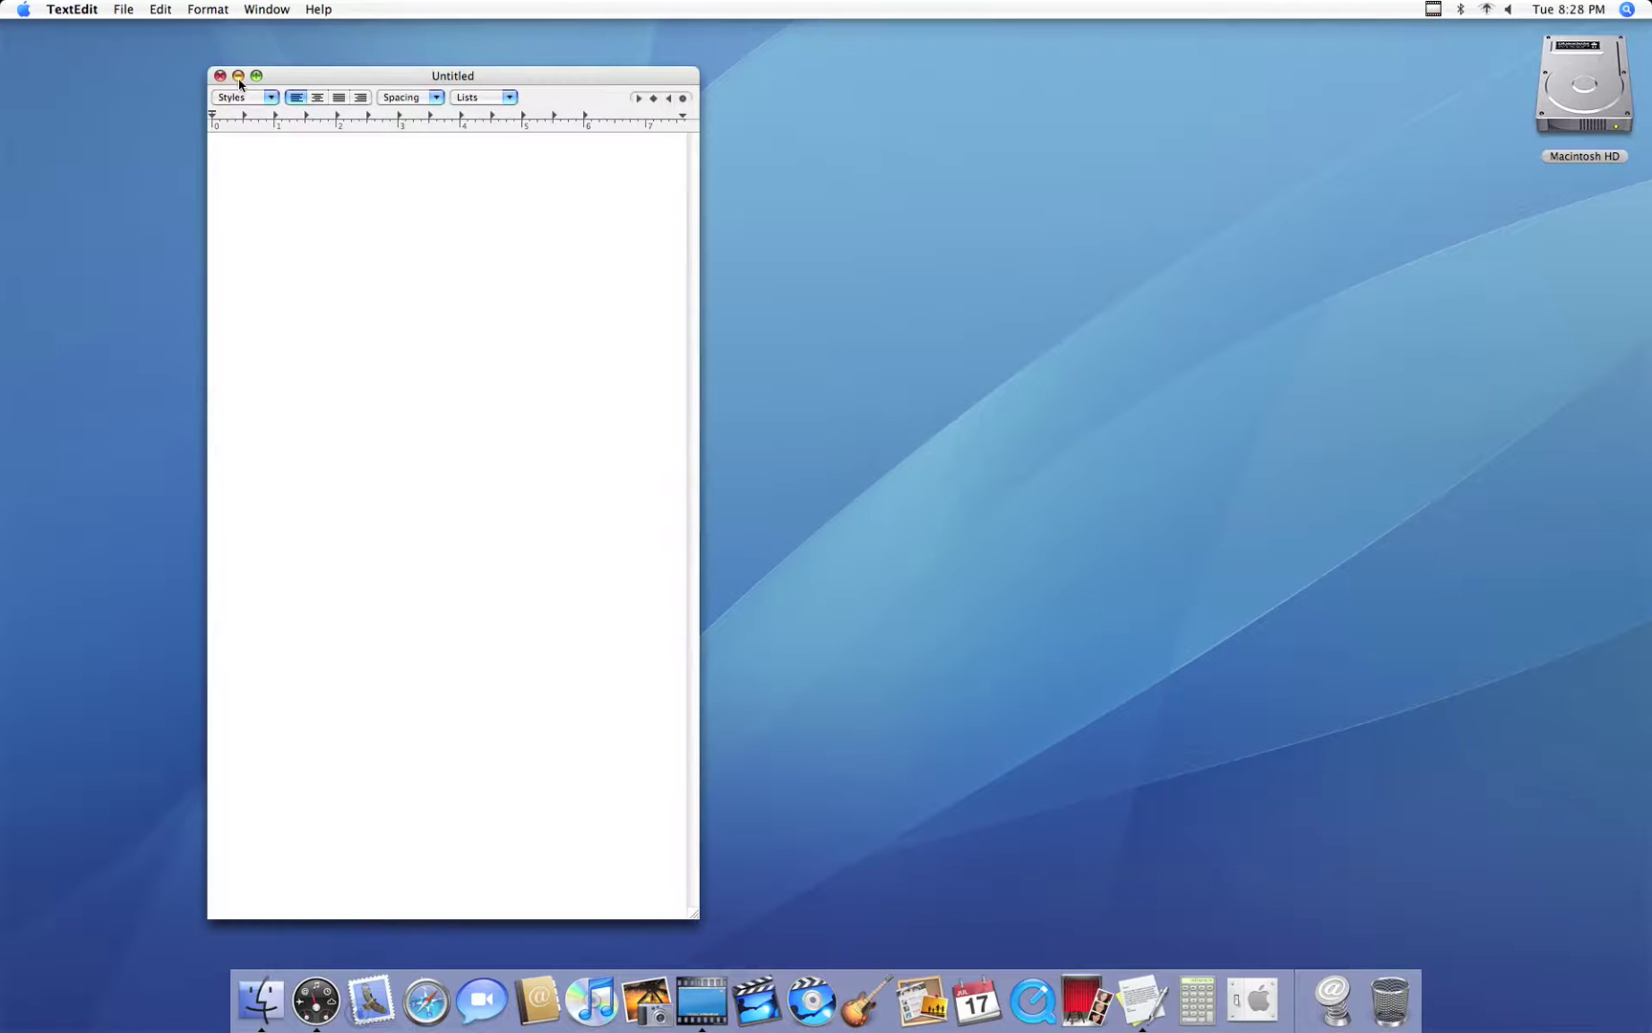
{"action": "left_click", "coordinate": [238, 76]}
{"action": "left_click", "coordinate": [1365, 1002]}
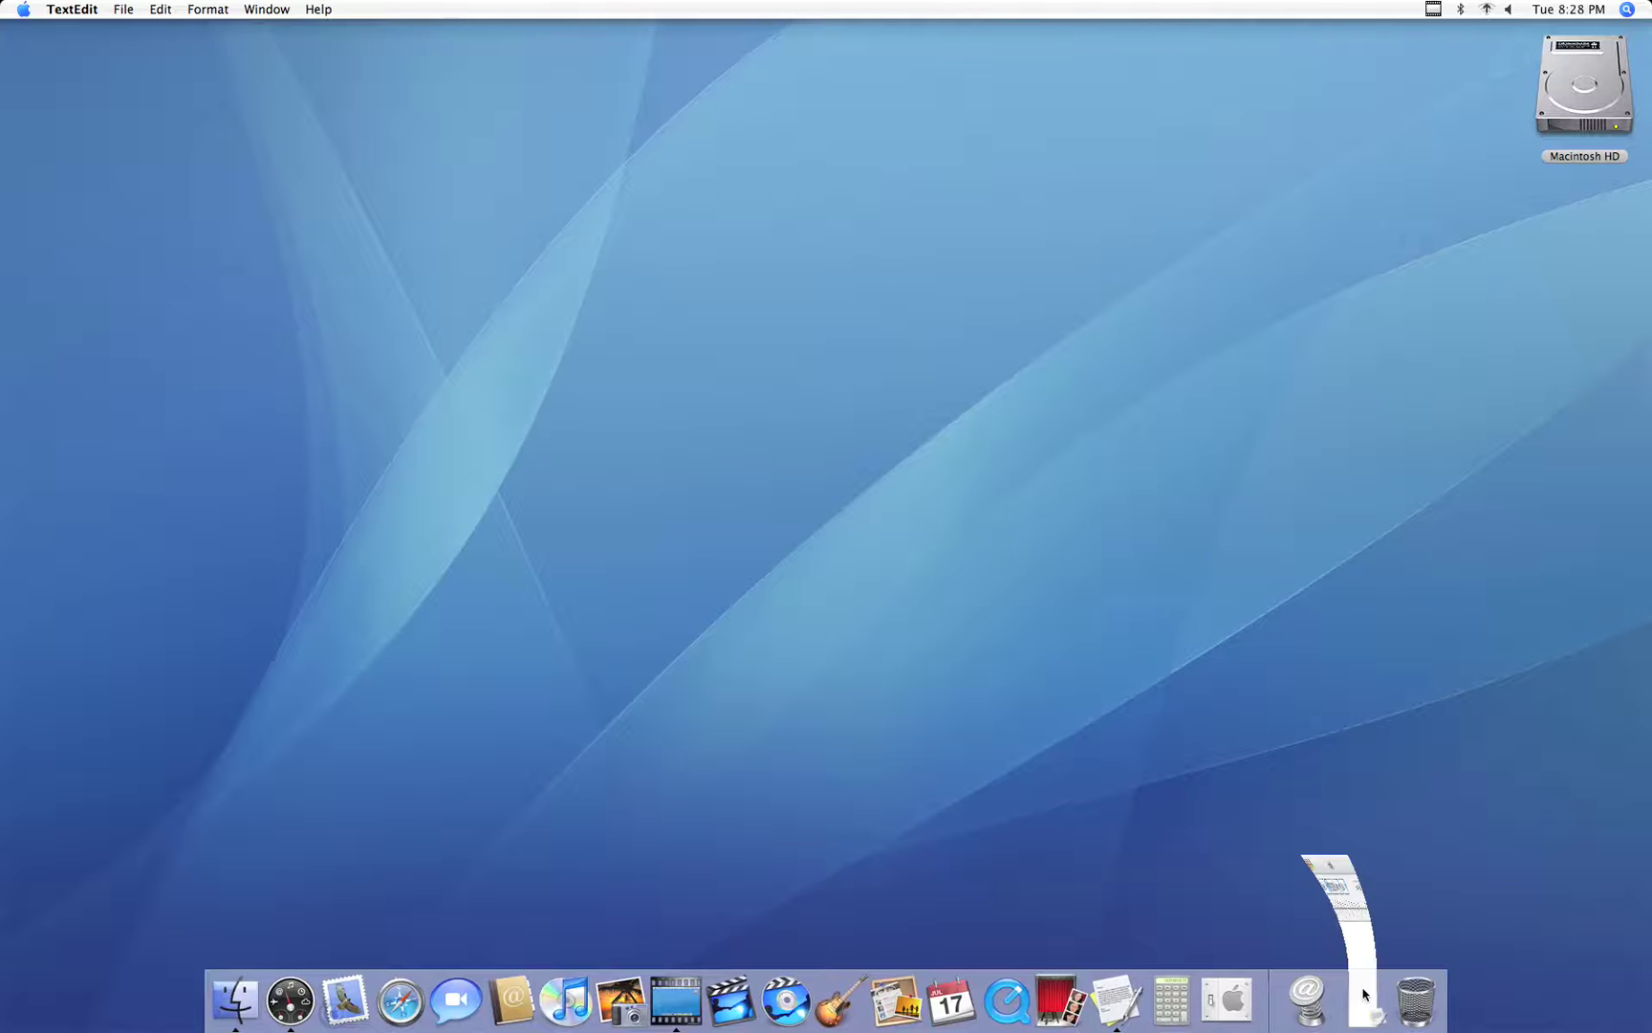
{"action": "left_click", "coordinate": [238, 76]}
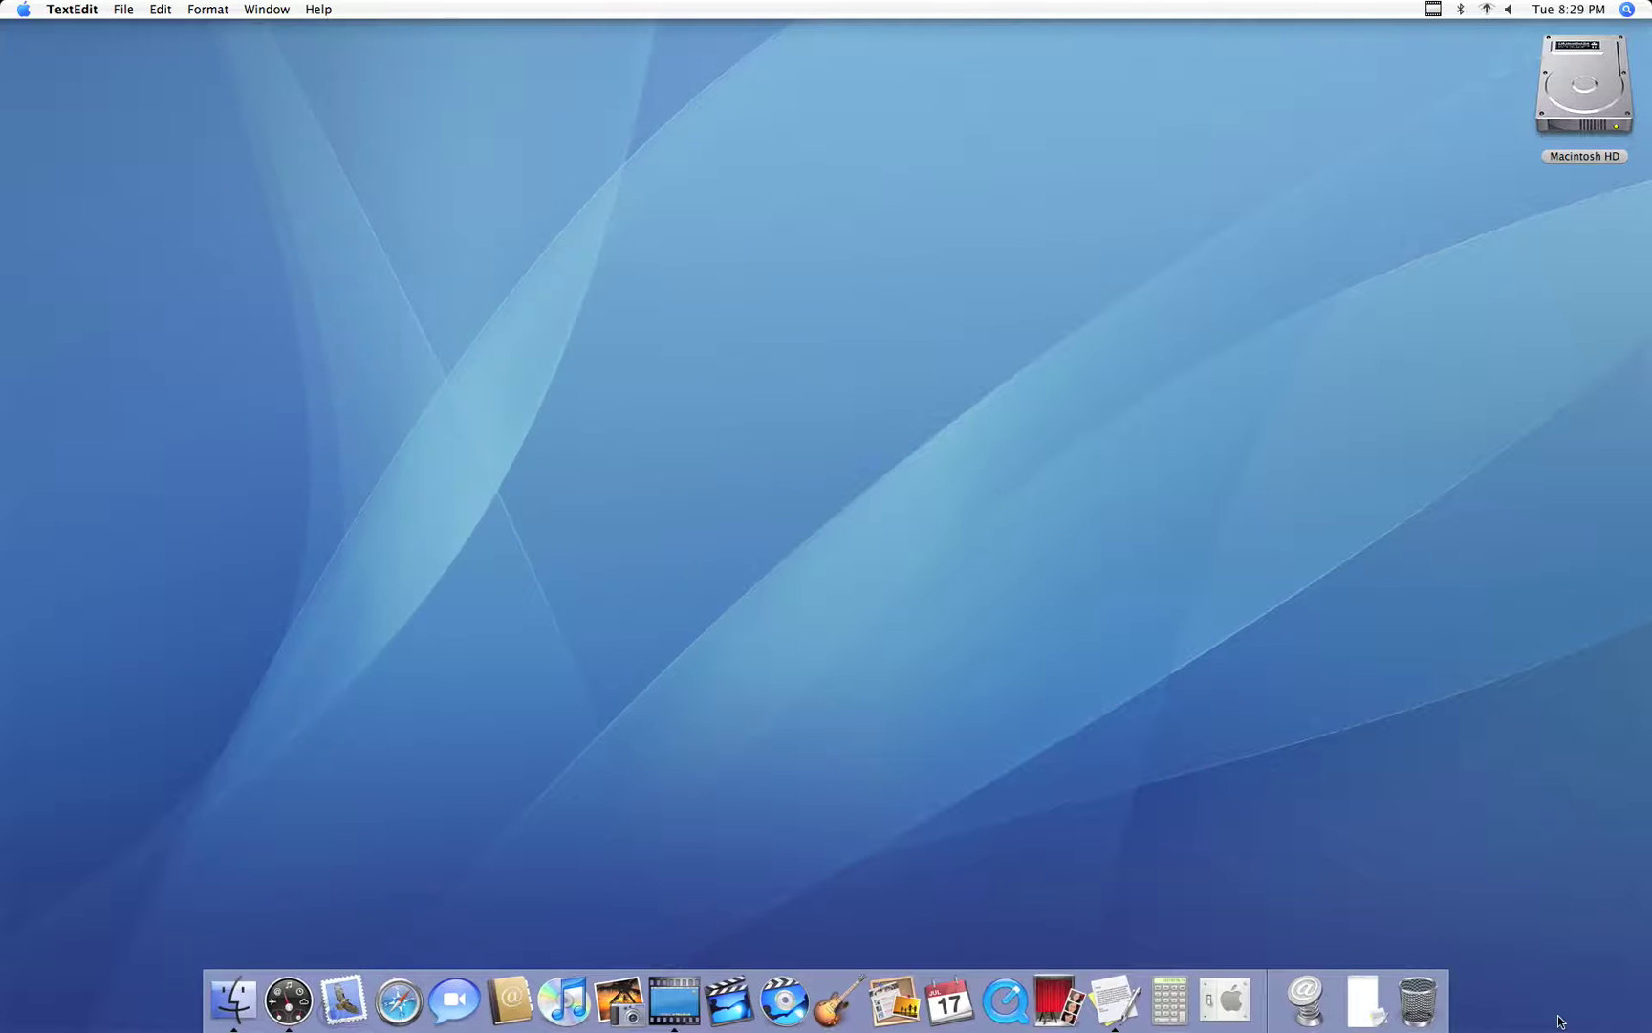
{"action": "left_click", "coordinate": [1378, 1009]}
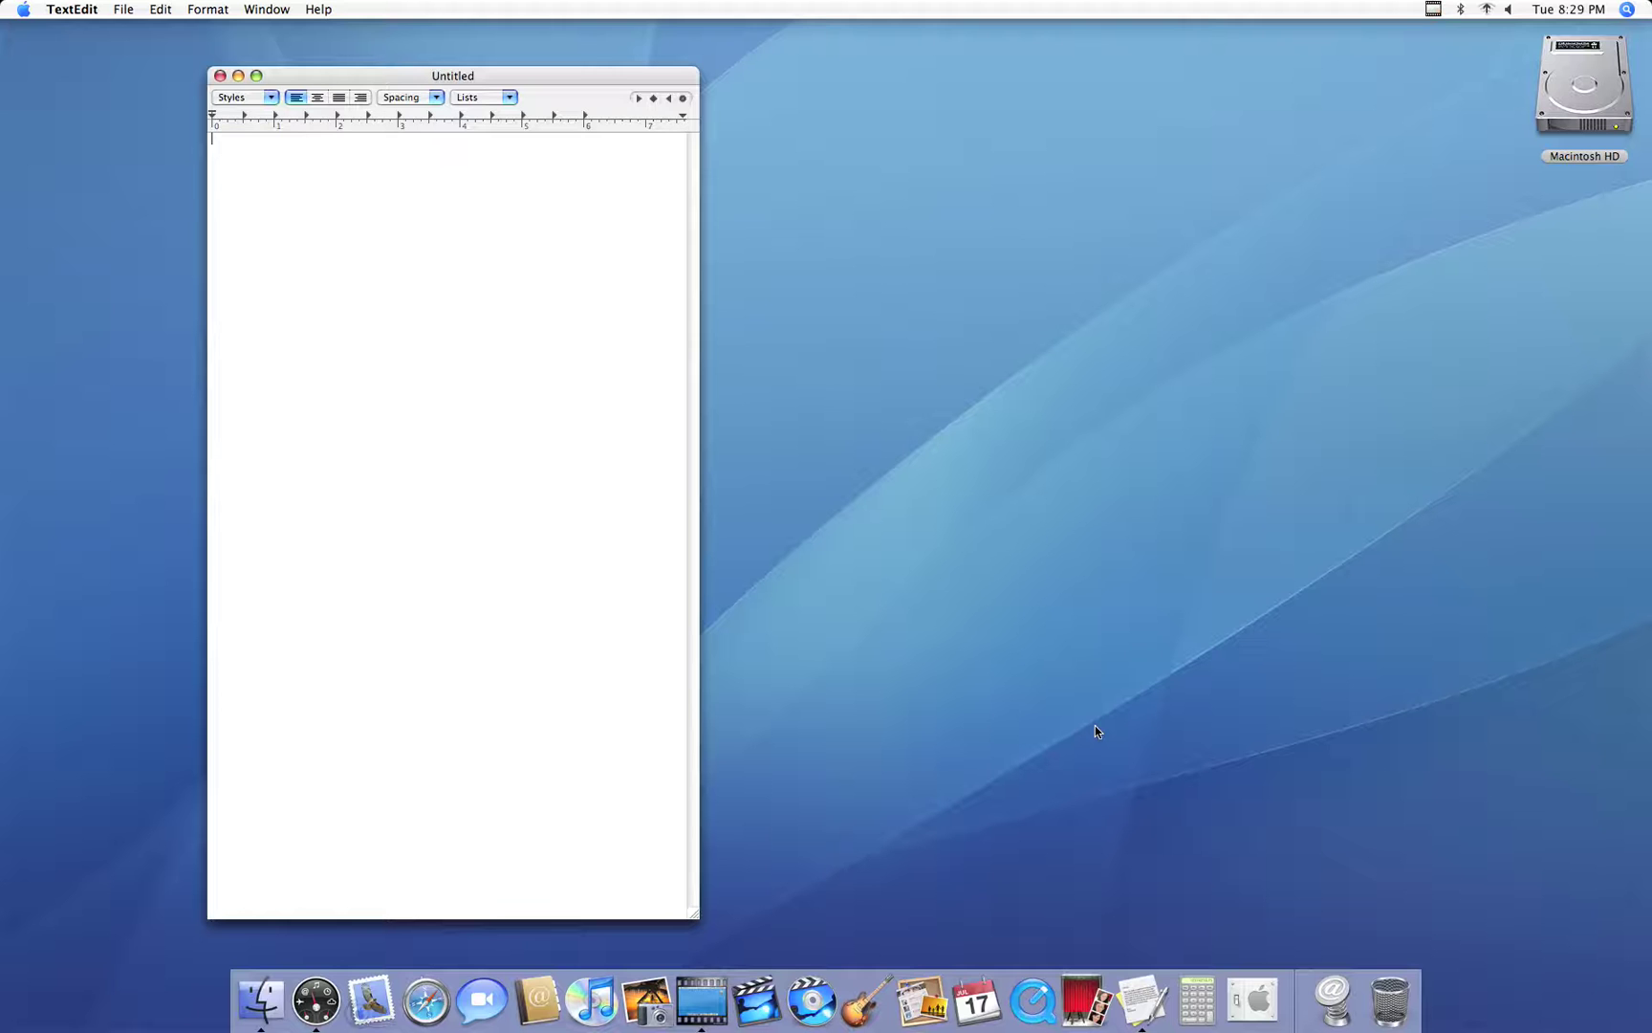
{"action": "left_click", "coordinate": [239, 77]}
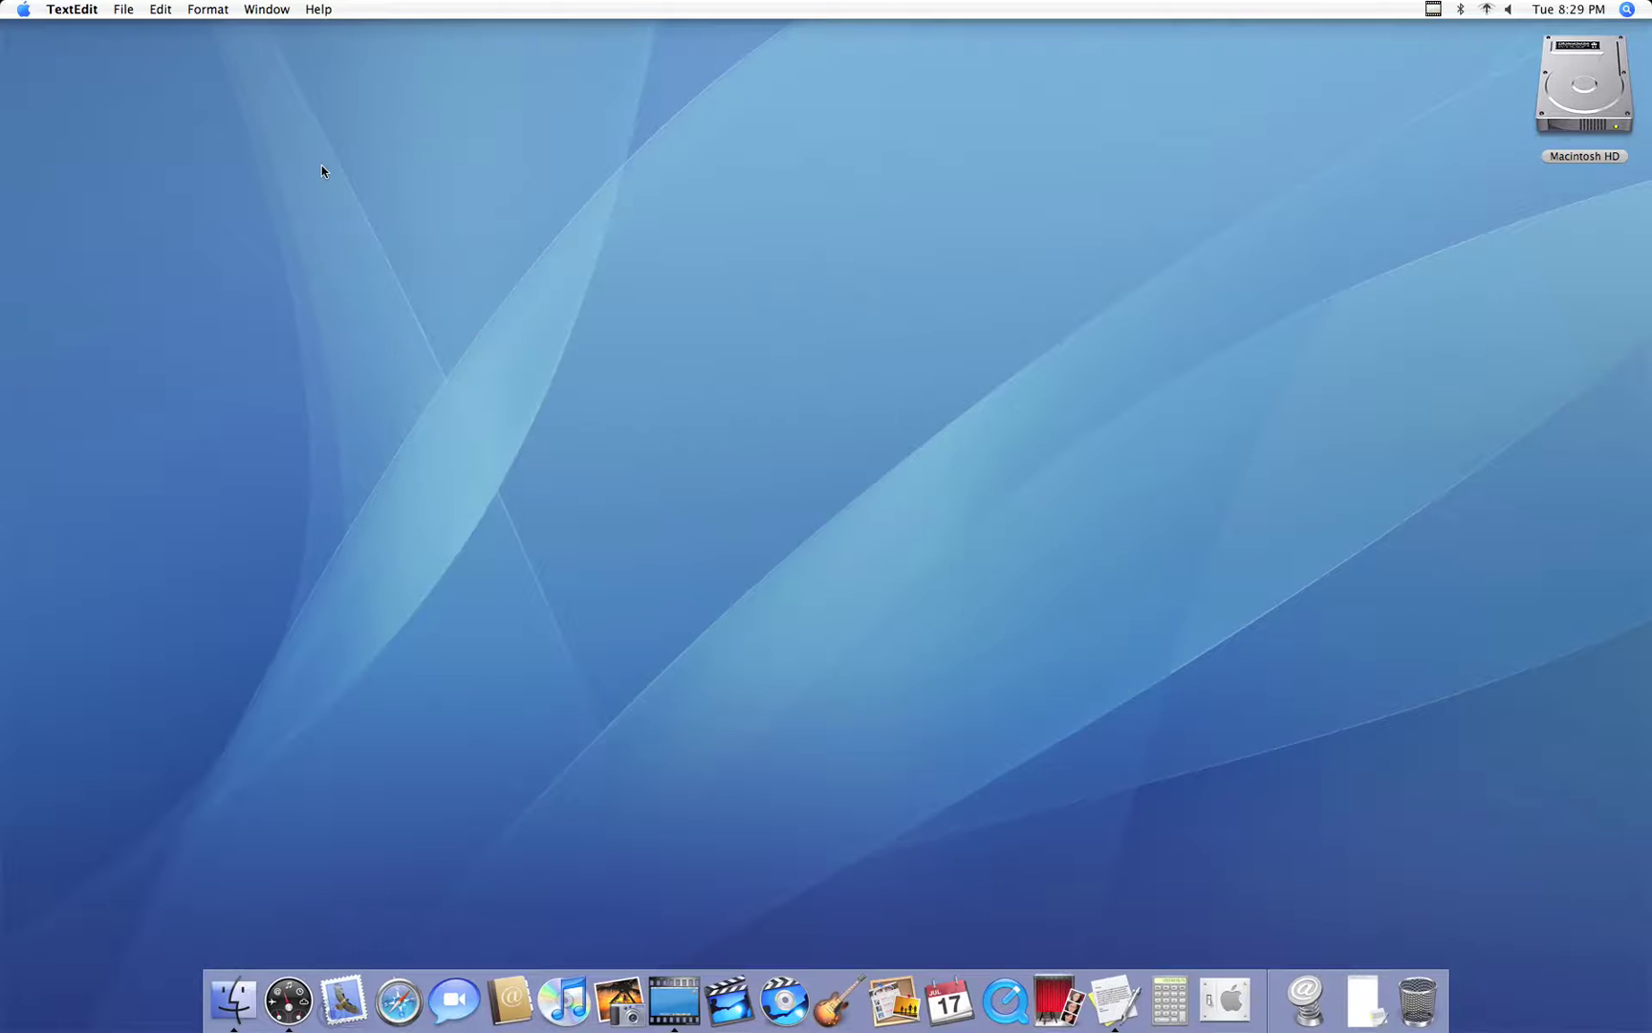
{"action": "left_click", "coordinate": [1374, 1009]}
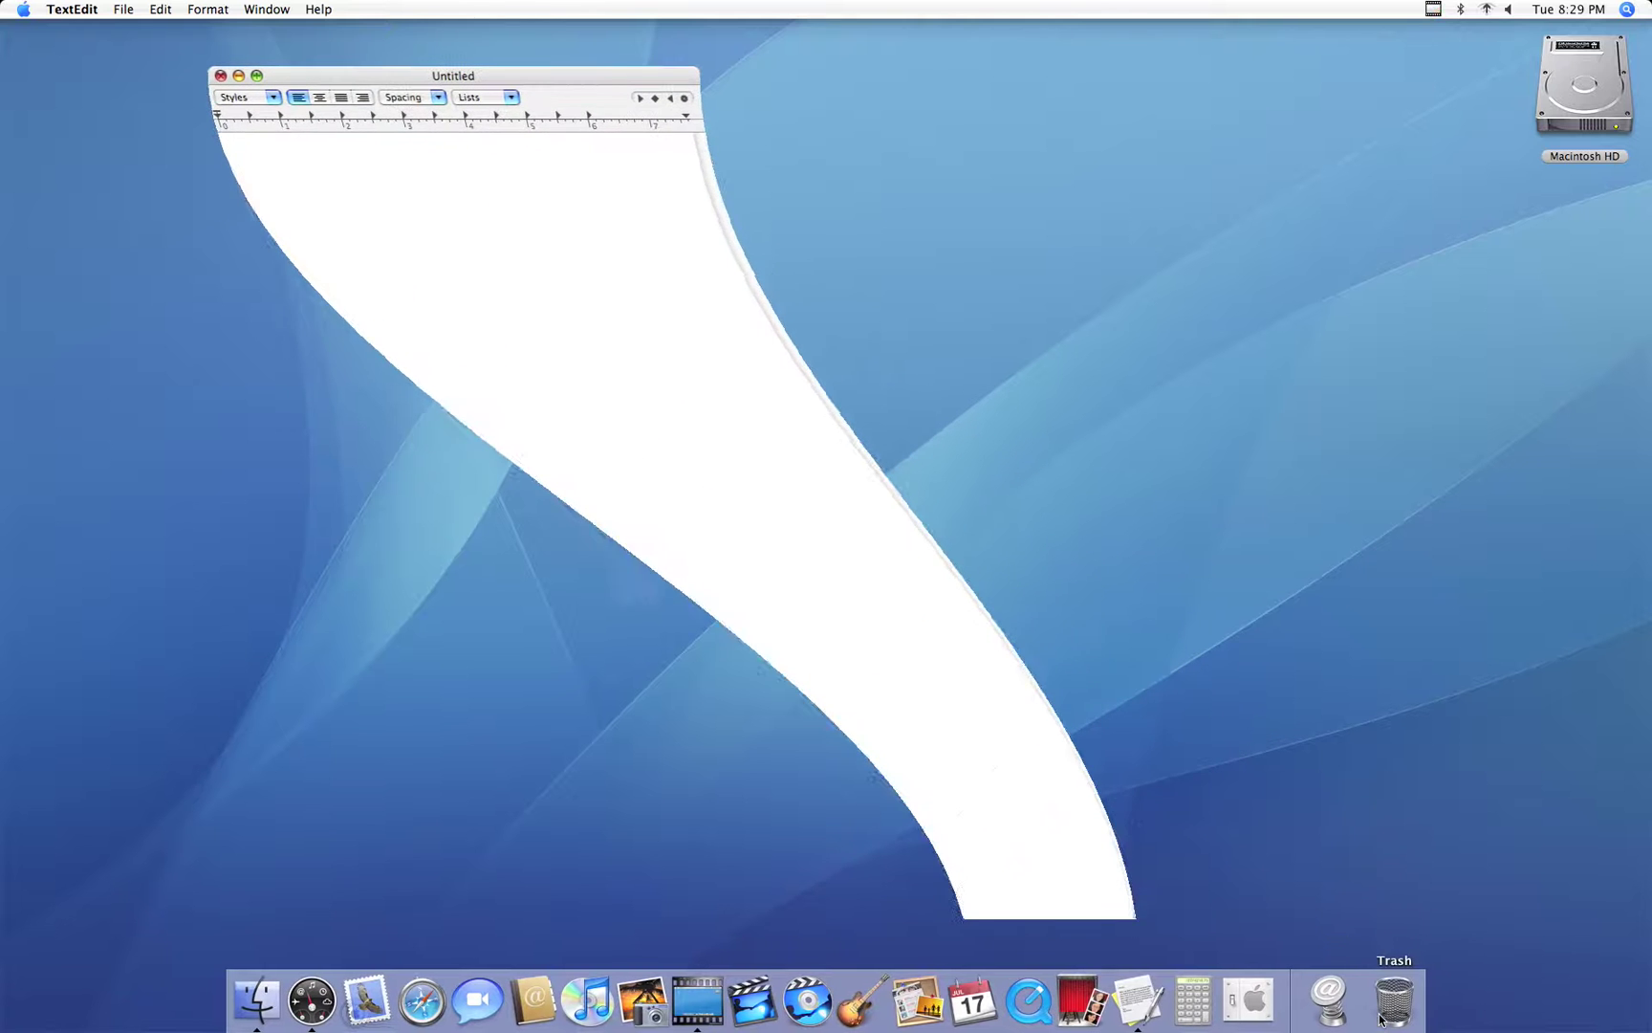
{"action": "left_click", "coordinate": [238, 77]}
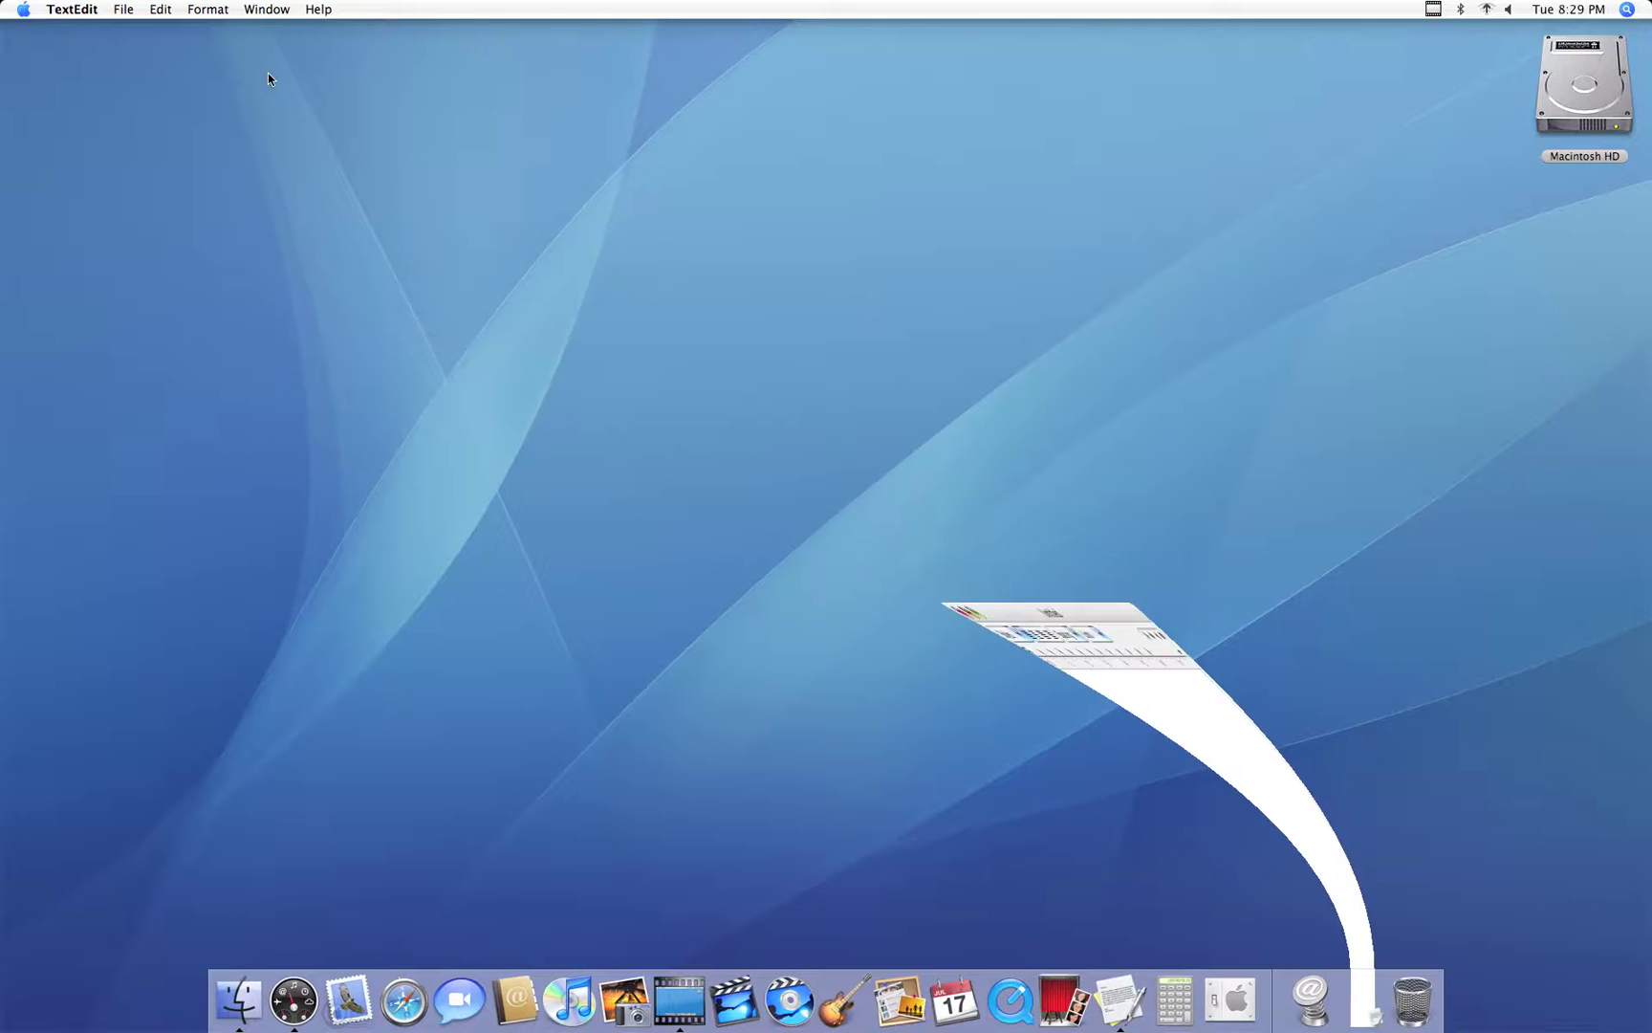
{"action": "left_click", "coordinate": [1362, 994]}
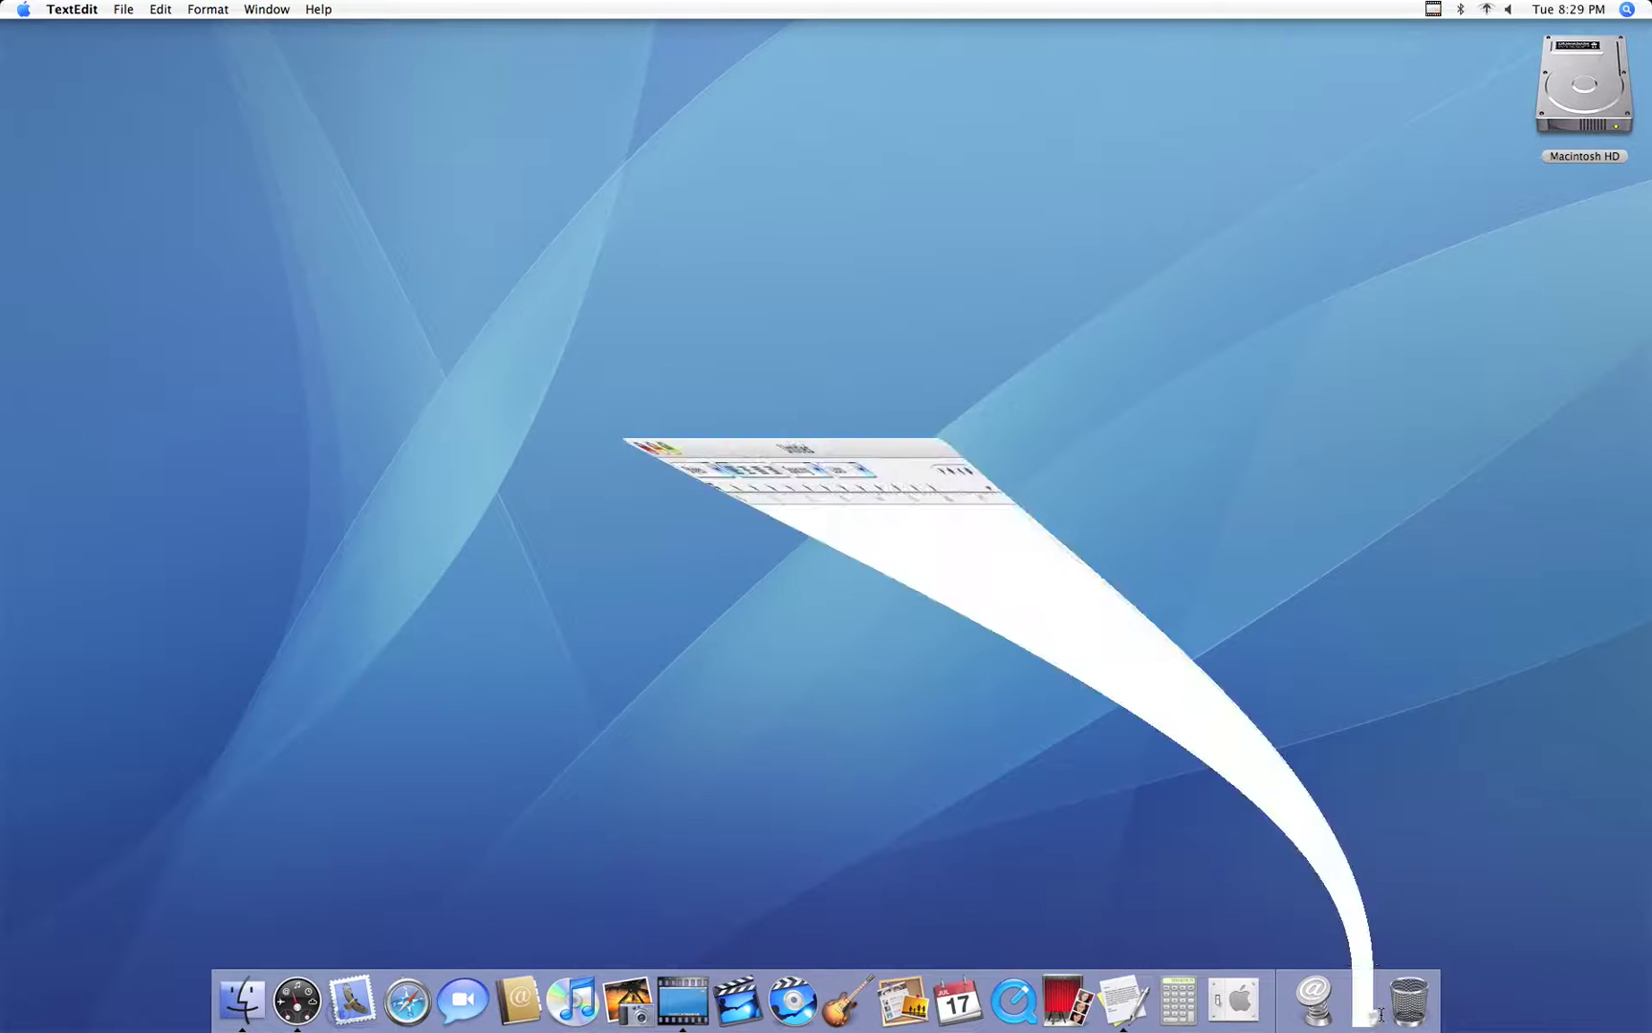
{"action": "type", "text": "vhvbnvknv"}
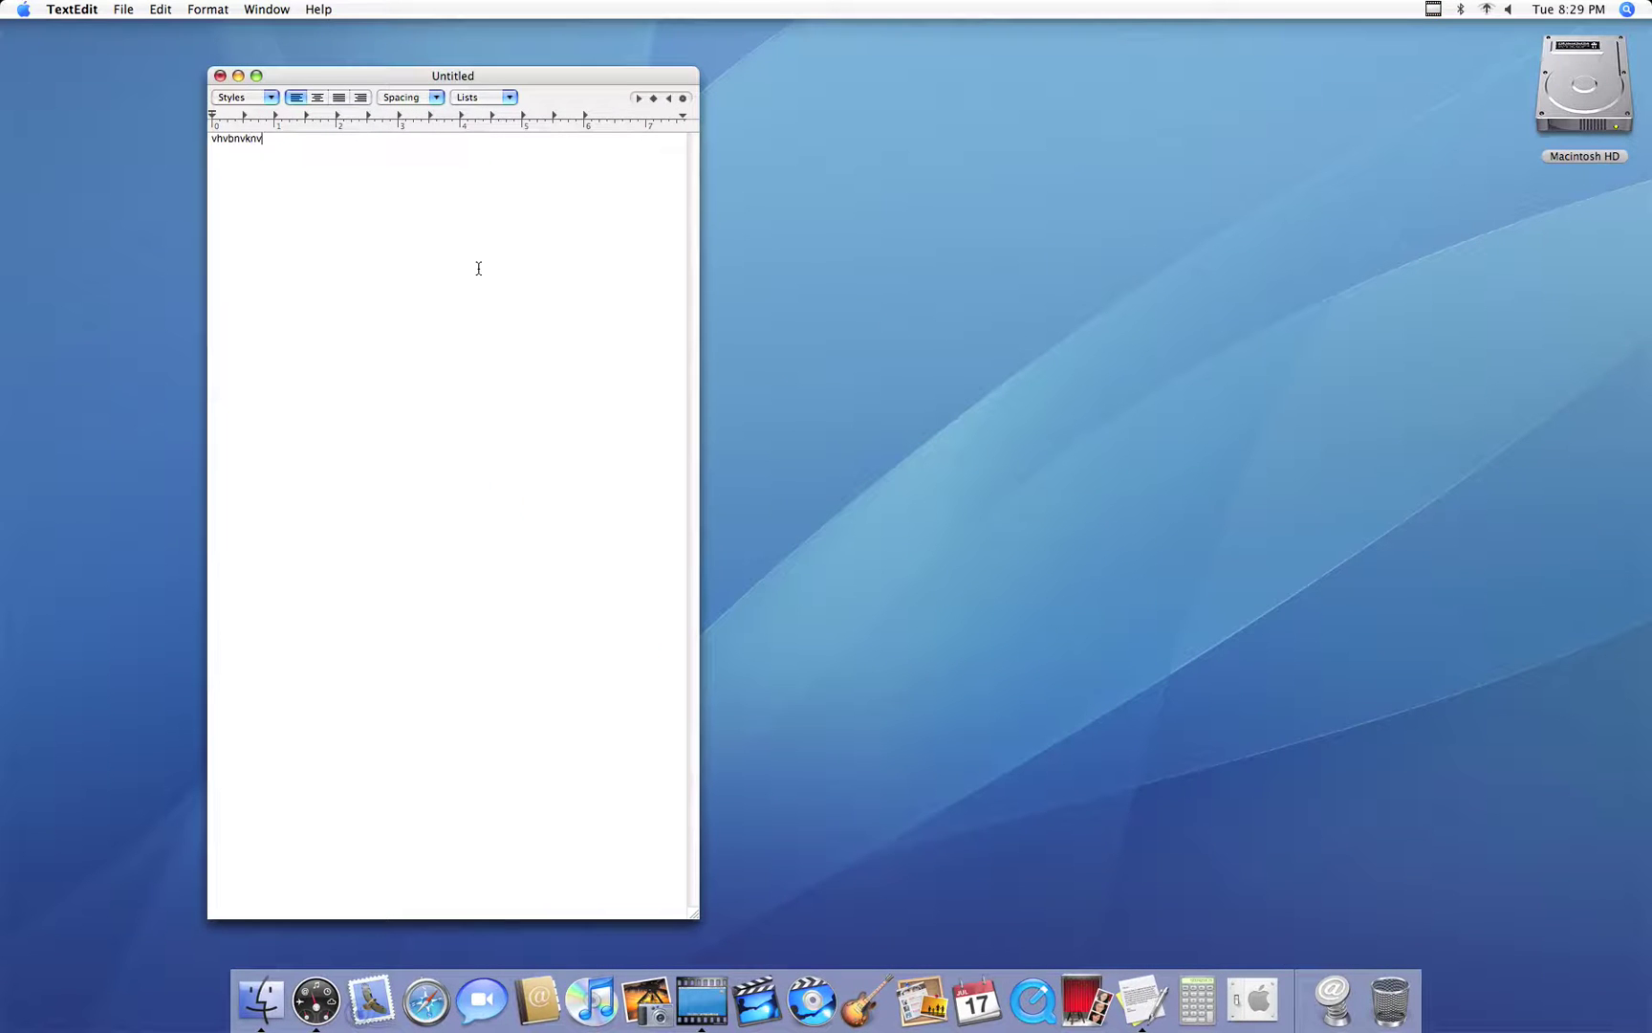
{"action": "key", "text": "BackSpace"}
{"action": "key", "text": "BackSpace"}
{"action": "key", "text": "BackSpace"}
{"action": "key", "text": "BackSpace"}
{"action": "key", "text": "BackSpace"}
{"action": "key", "text": "BackSpace"}
{"action": "key", "text": "BackSpace"}
{"action": "key", "text": "BackSpace"}
Launch Calculator, bring Untitled back to the front, and create new blank documents Untitled 2 and Untitled 3.
{"action": "left_click", "coordinate": [1211, 1015]}
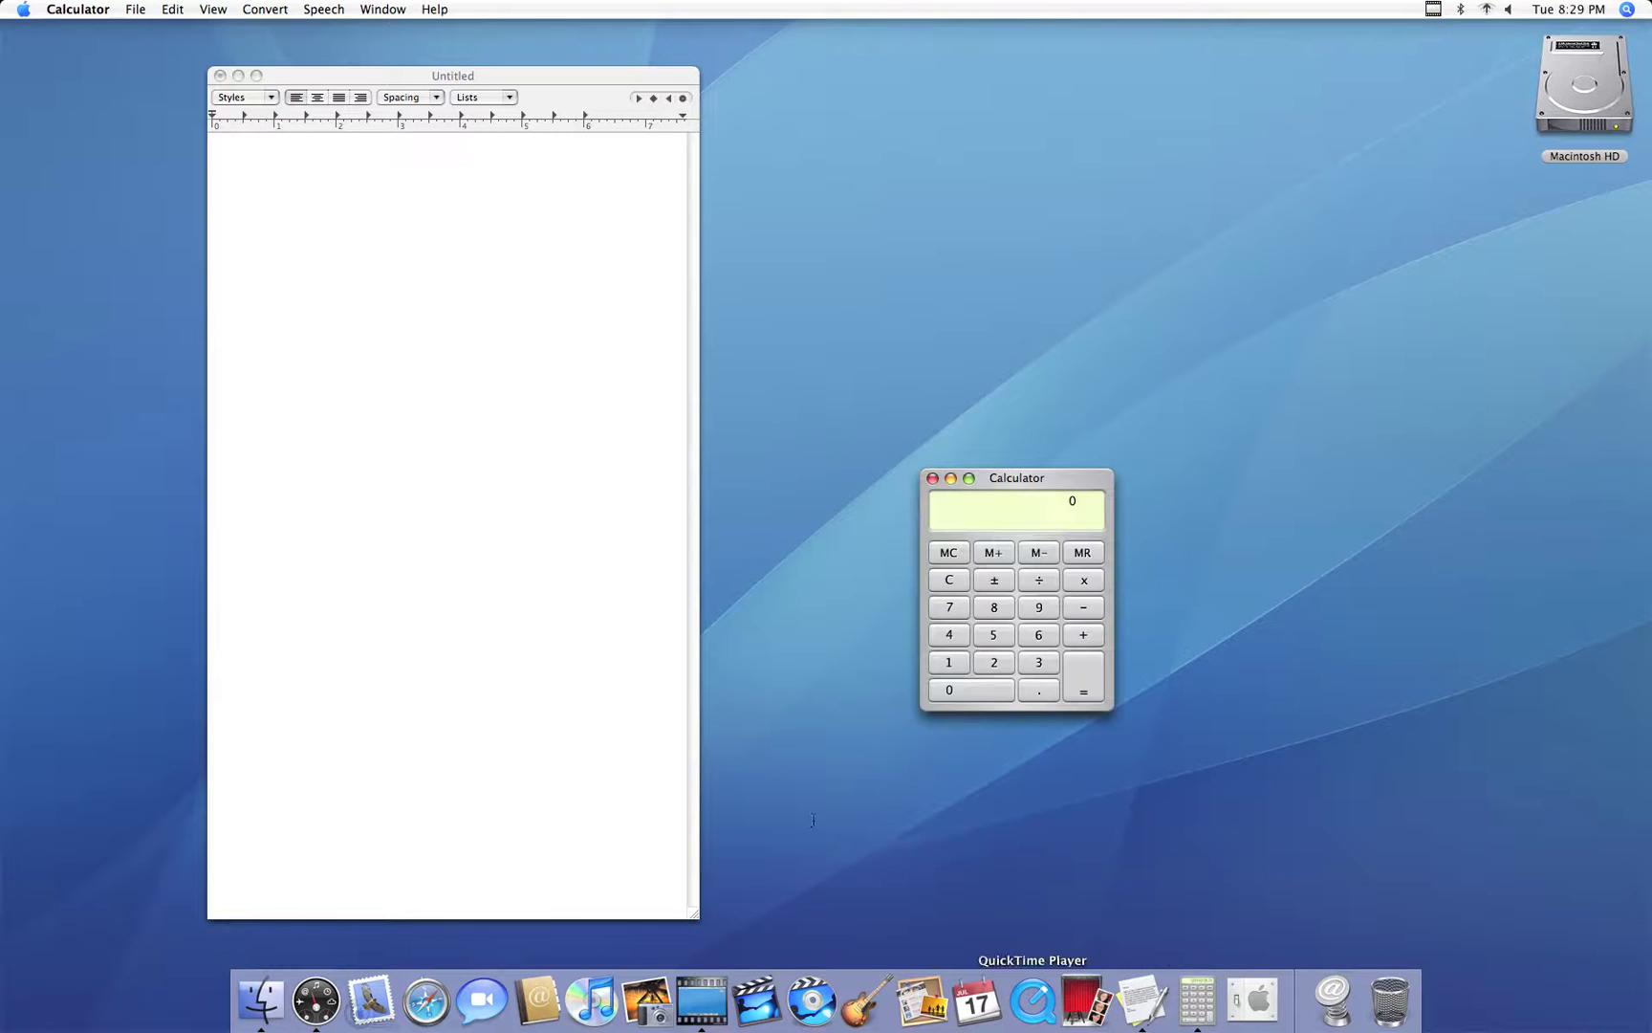
{"action": "left_click", "coordinate": [587, 683]}
{"action": "key", "text": "super+n"}
{"action": "key", "text": "super+n"}
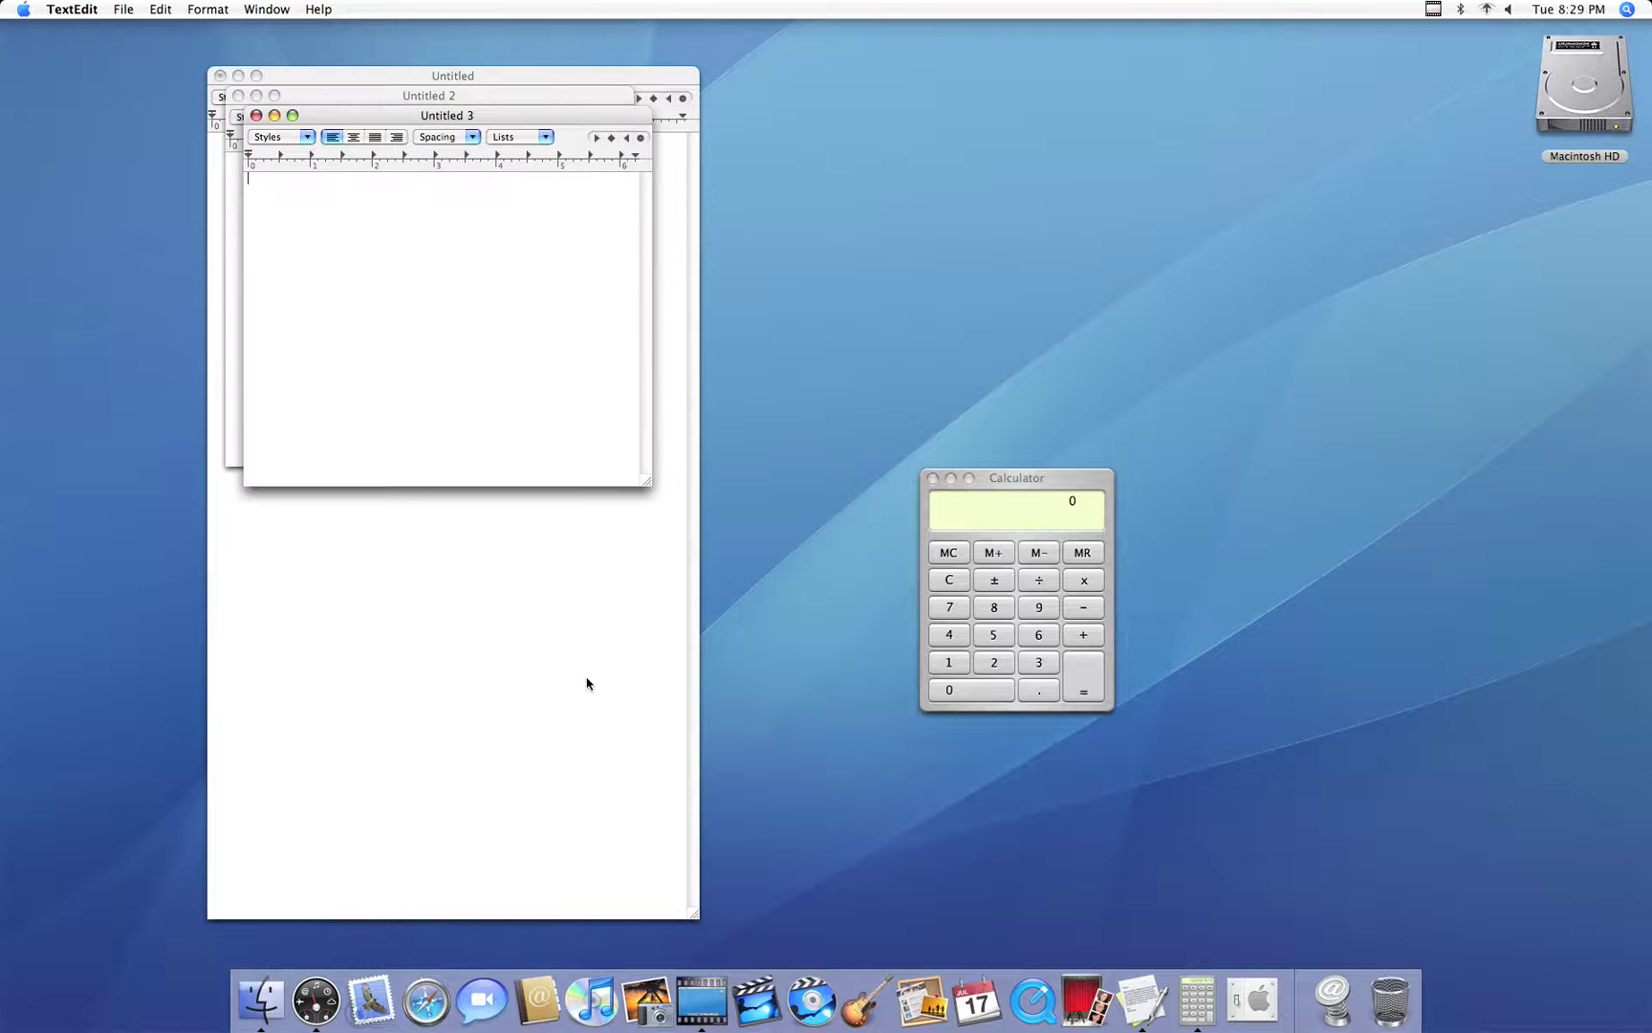
Place Untitled 3 at the upper right and Untitled 2 at the lower middle over Calculator.
{"action": "left_click_drag", "start_coordinate": [460, 117], "coordinate": [1026, 78]}
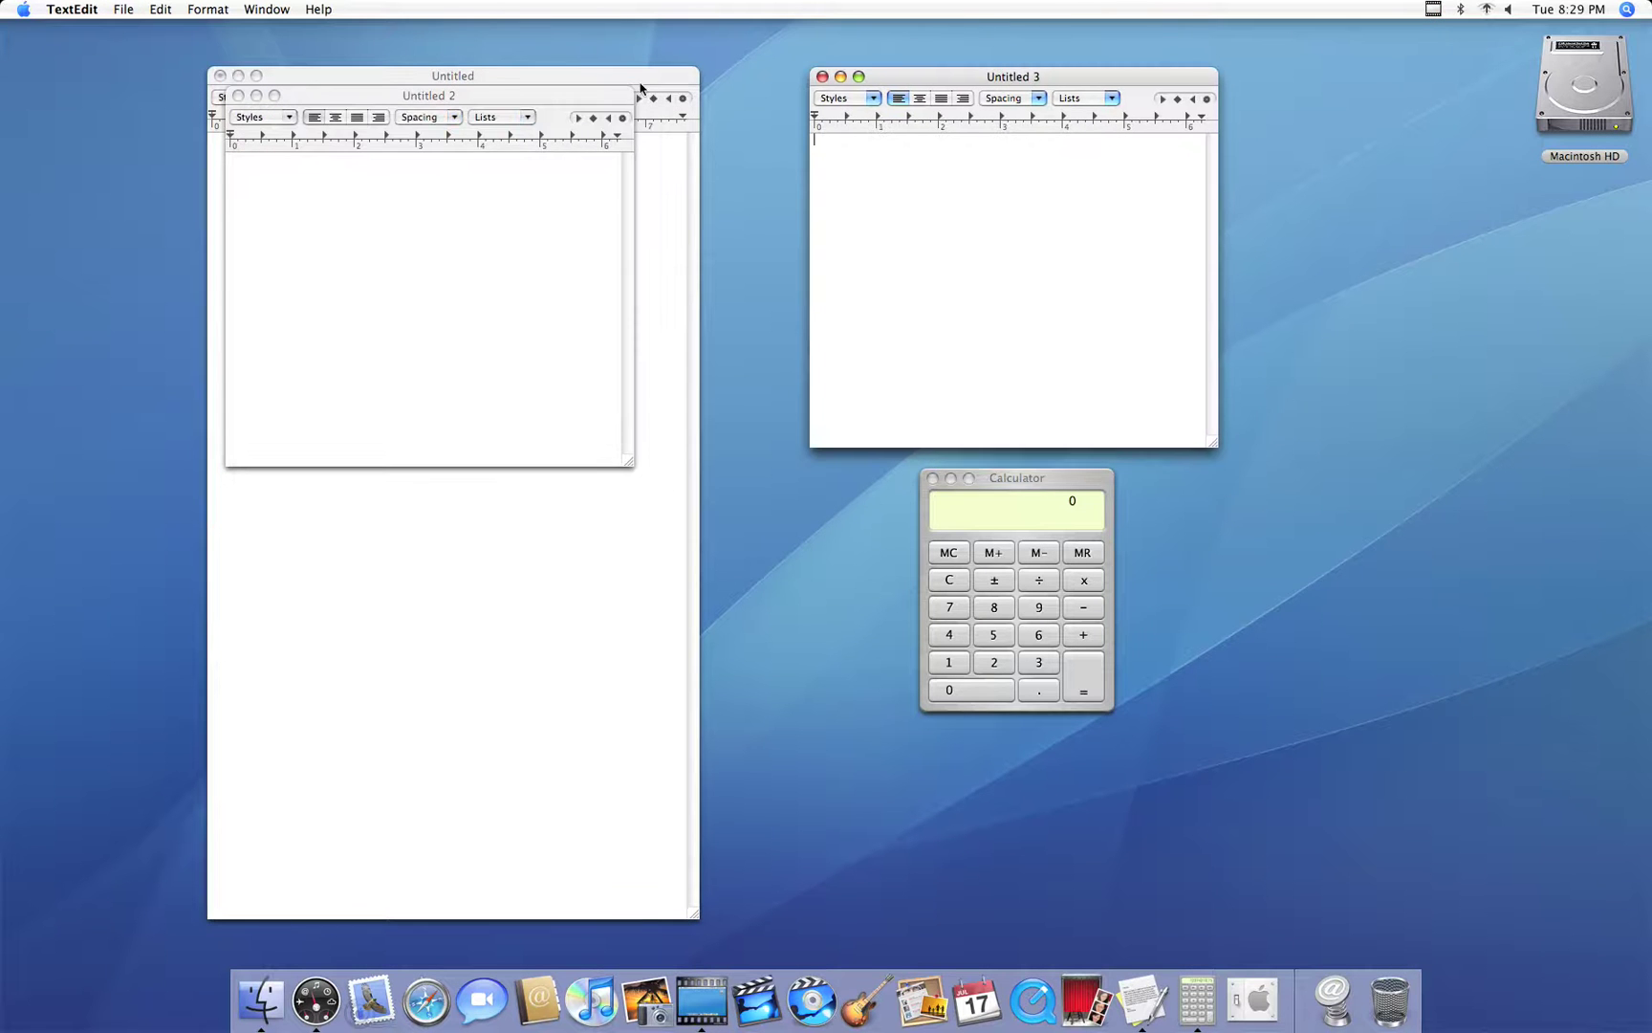
{"action": "left_click_drag", "start_coordinate": [542, 99], "coordinate": [1464, 488]}
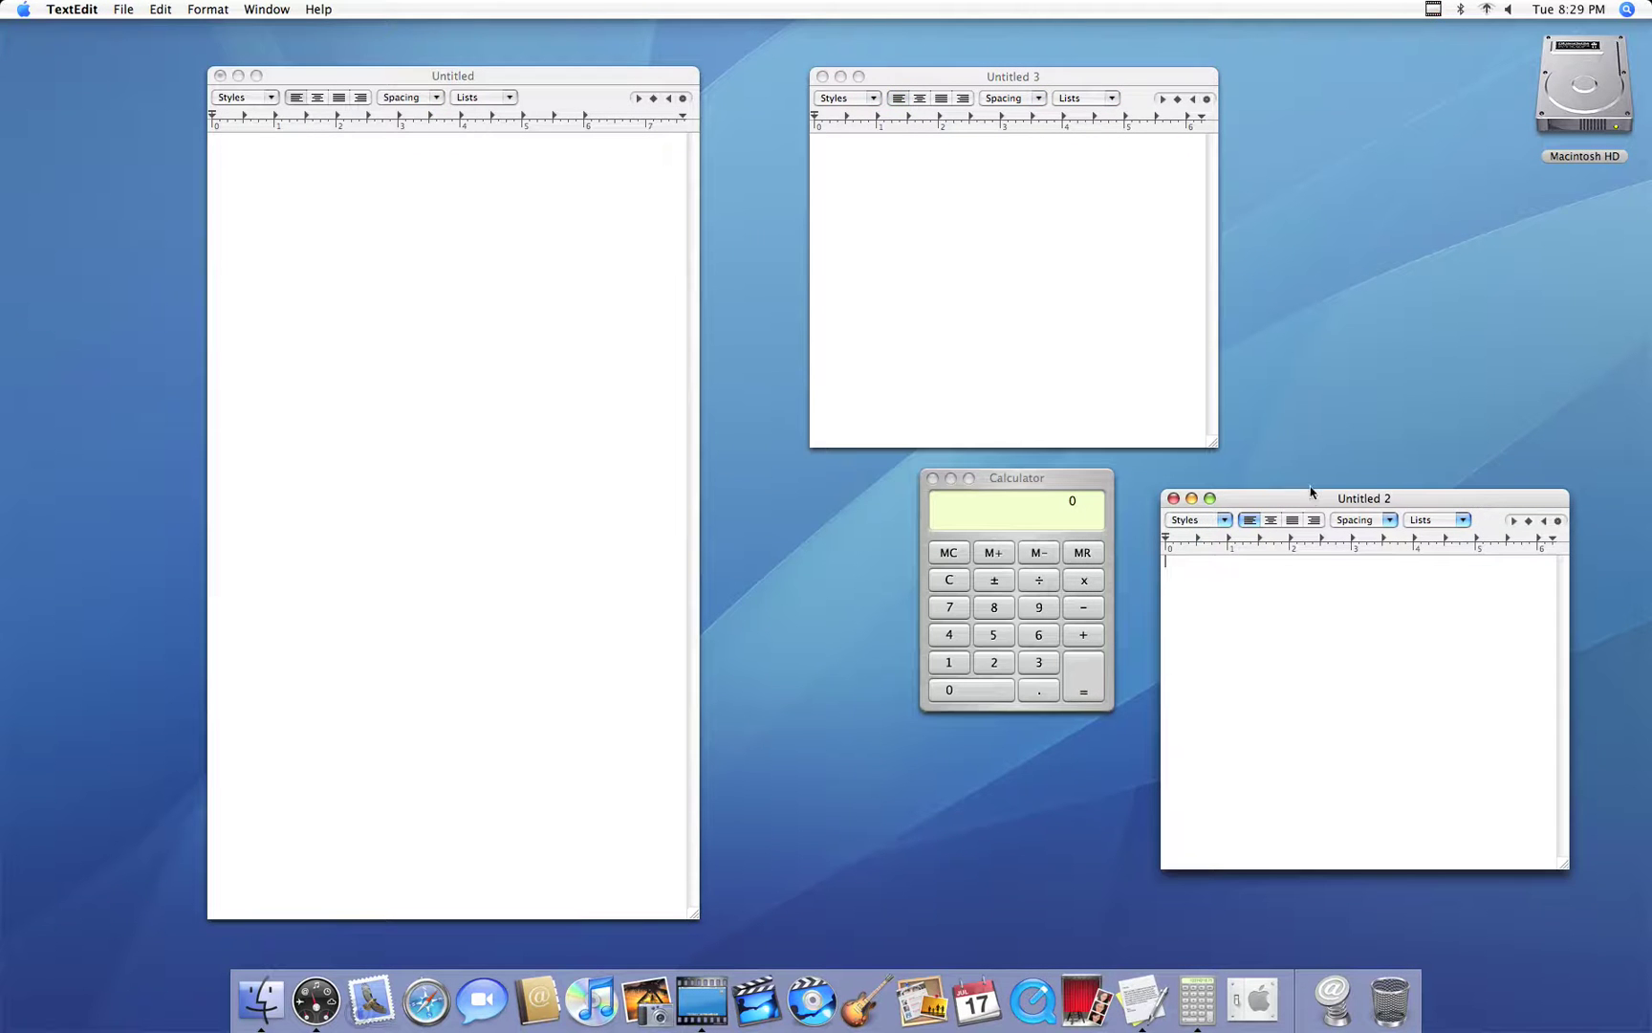
{"action": "left_click_drag", "start_coordinate": [1300, 485], "coordinate": [774, 535]}
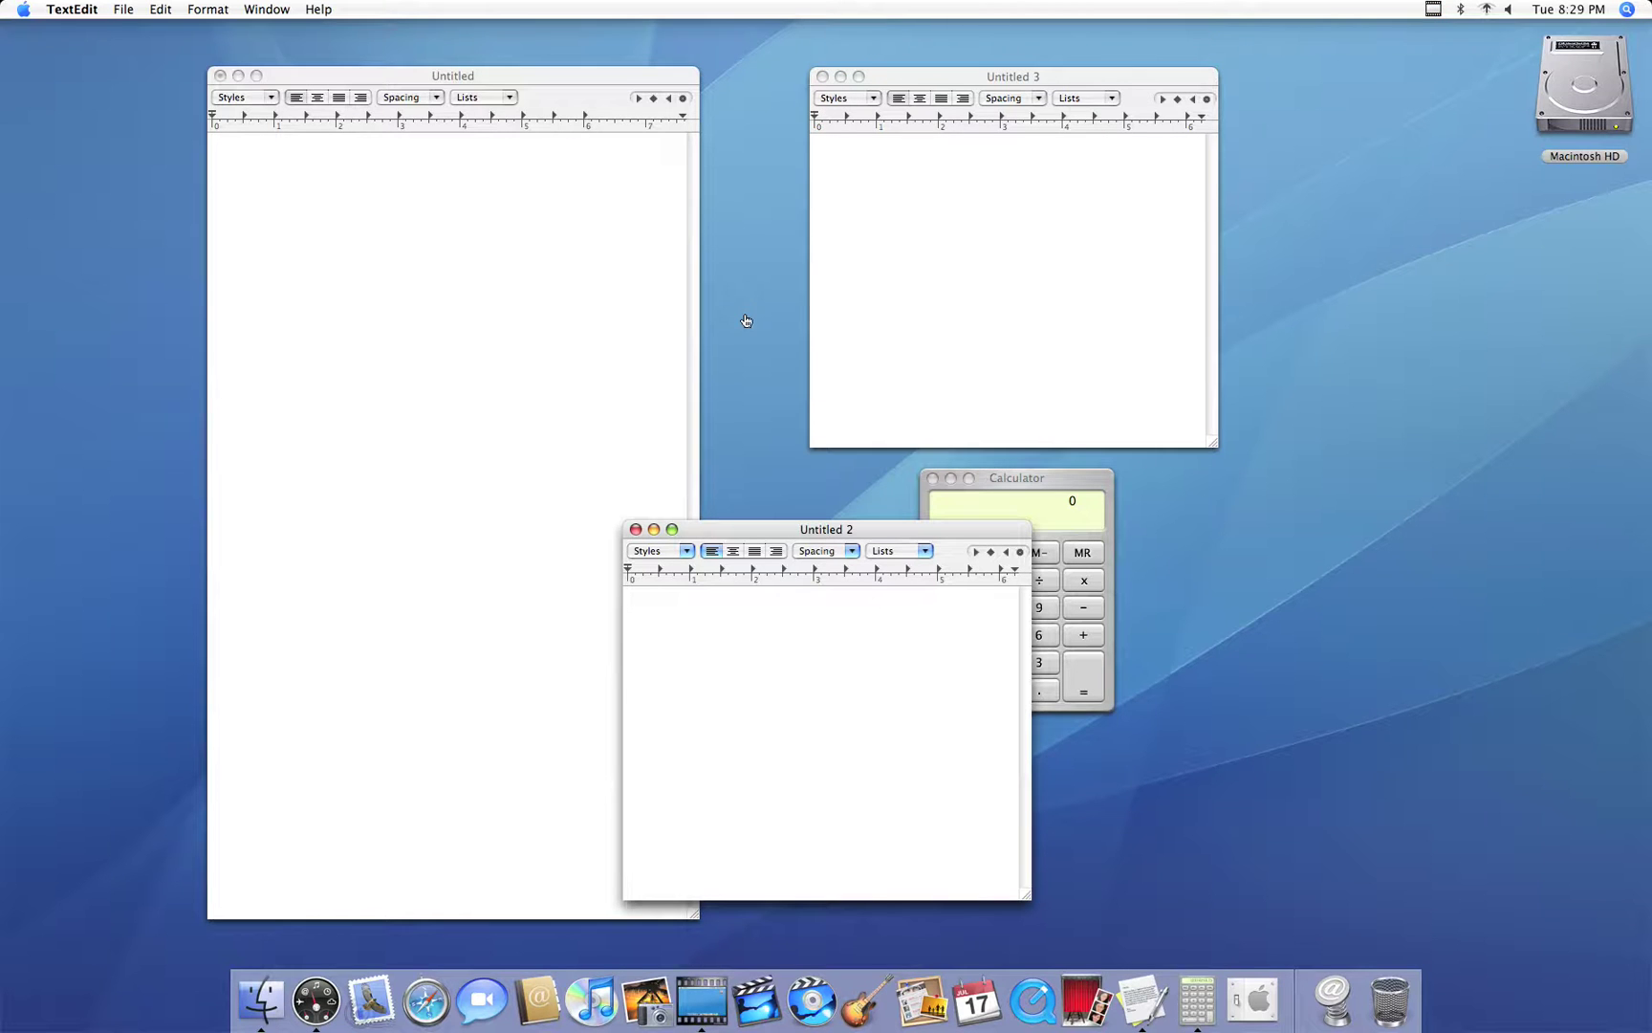
Preview all windows with Exposé (F9), then move Untitled 2 up and left toward the centre.
{"action": "key", "text": "F9"}
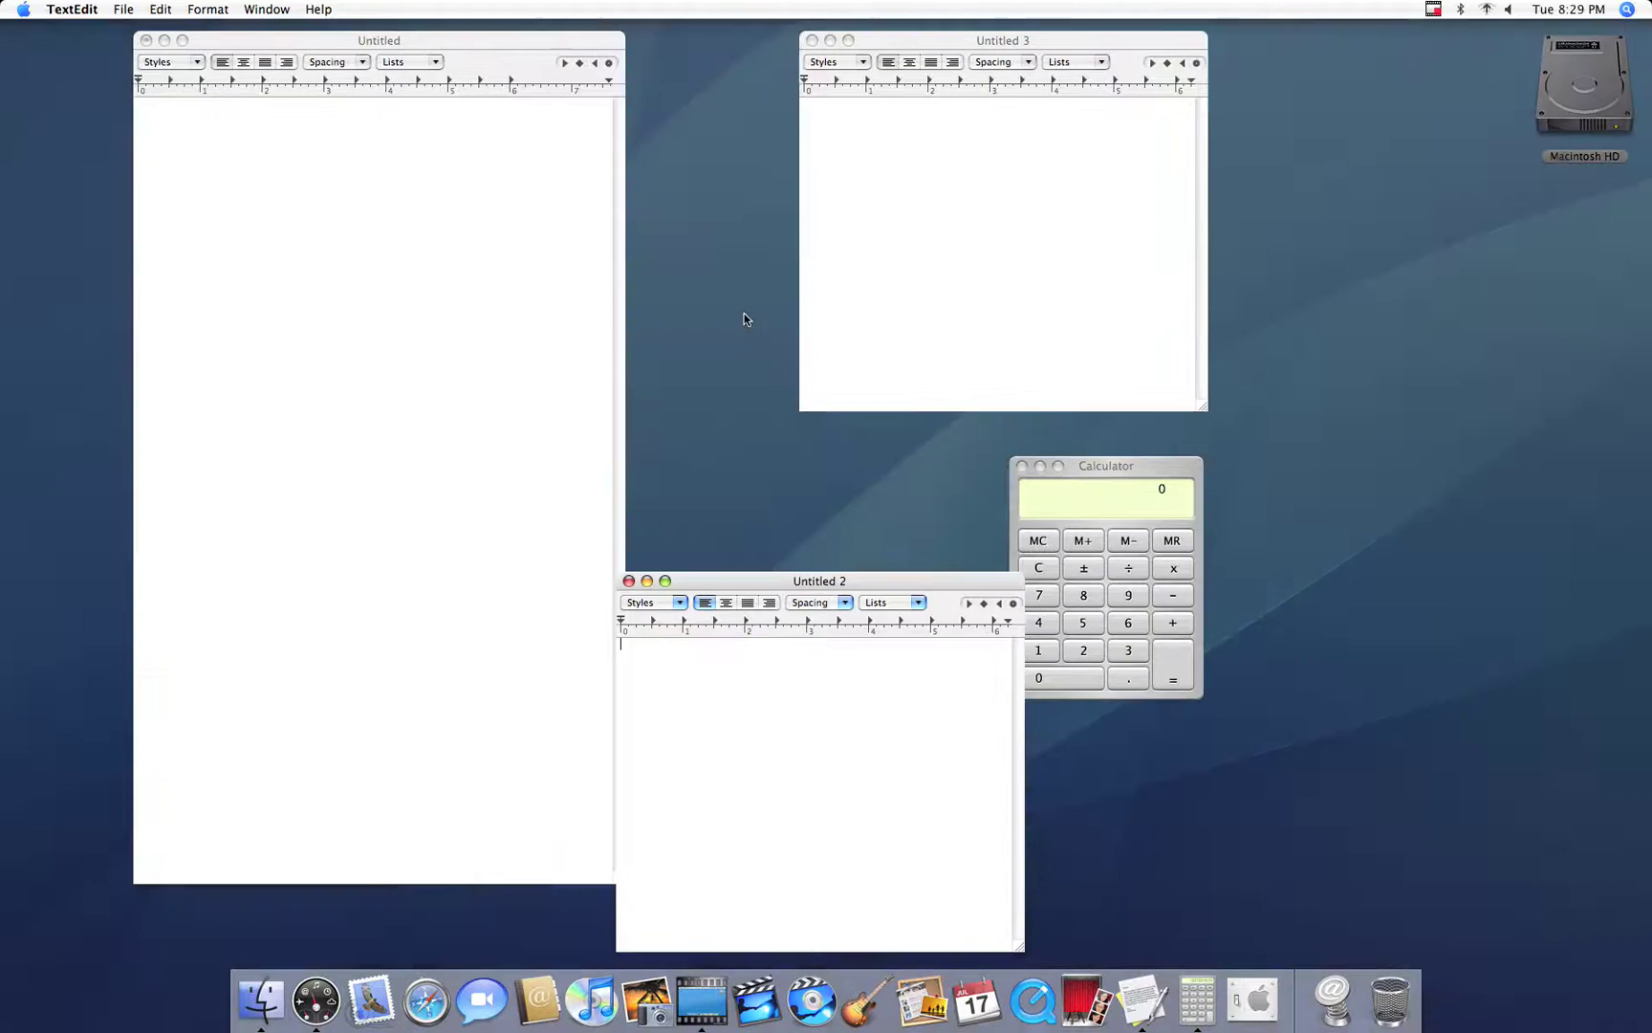
{"action": "key", "text": "F9"}
{"action": "left_click_drag", "start_coordinate": [786, 531], "coordinate": [518, 306]}
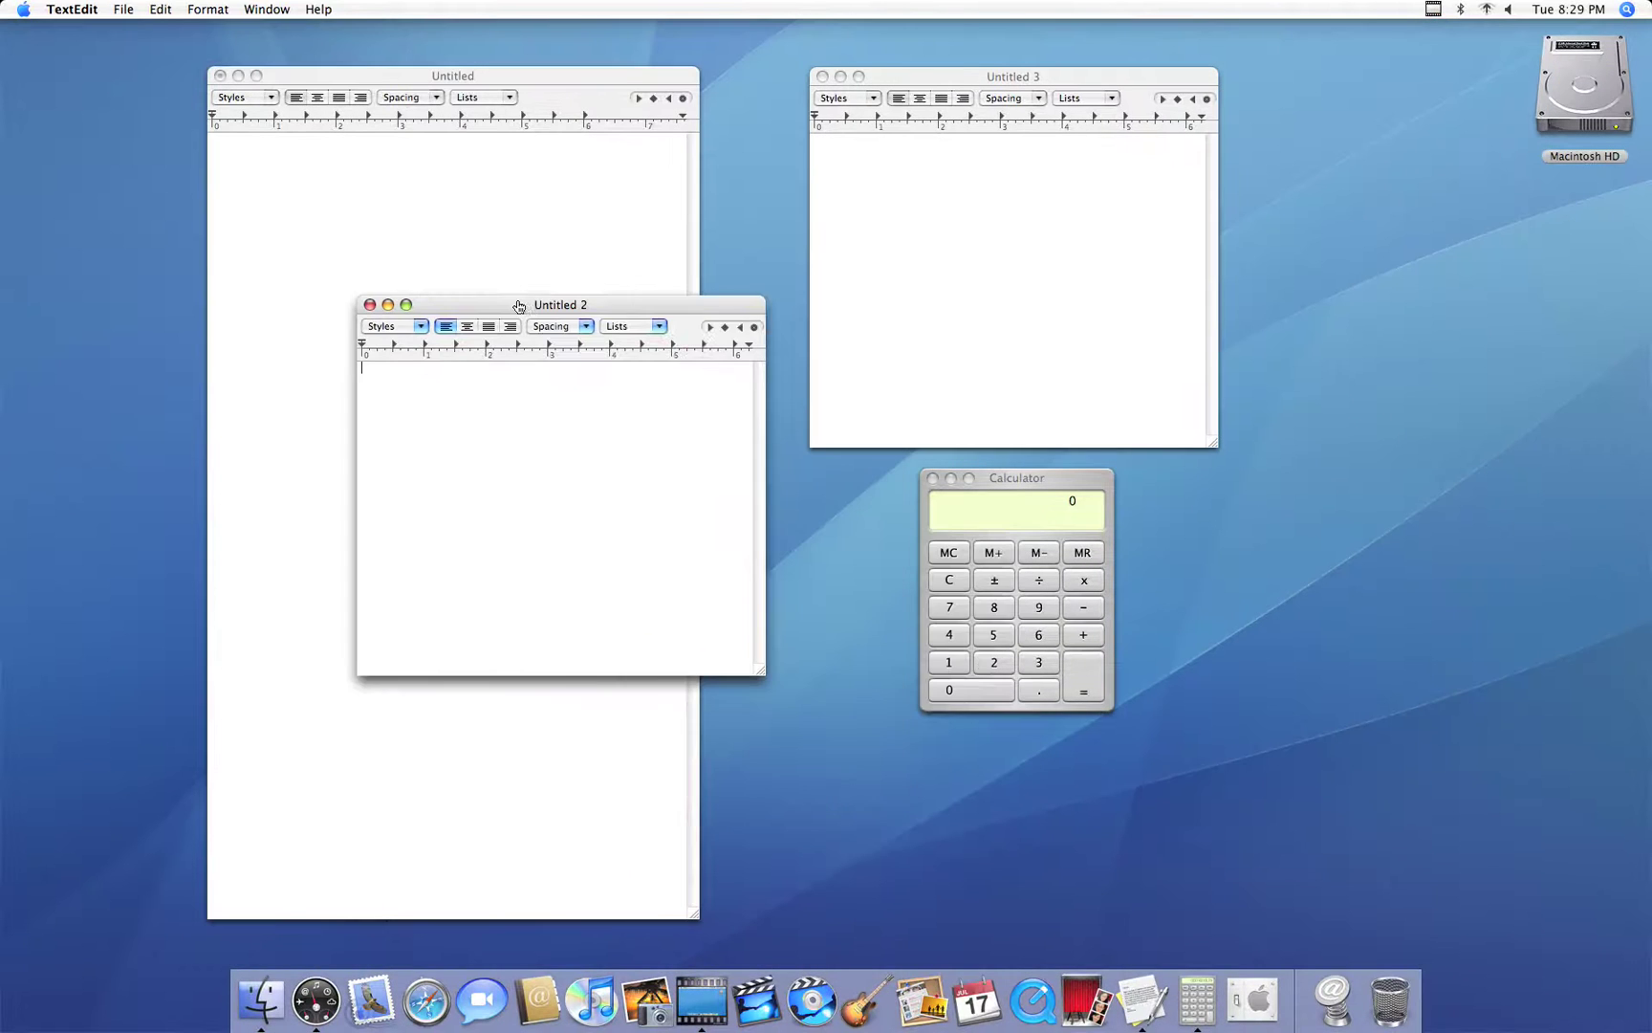
Use Exposé (F9) to bring Untitled 3 to the front over Calculator.
{"action": "key", "text": "F9"}
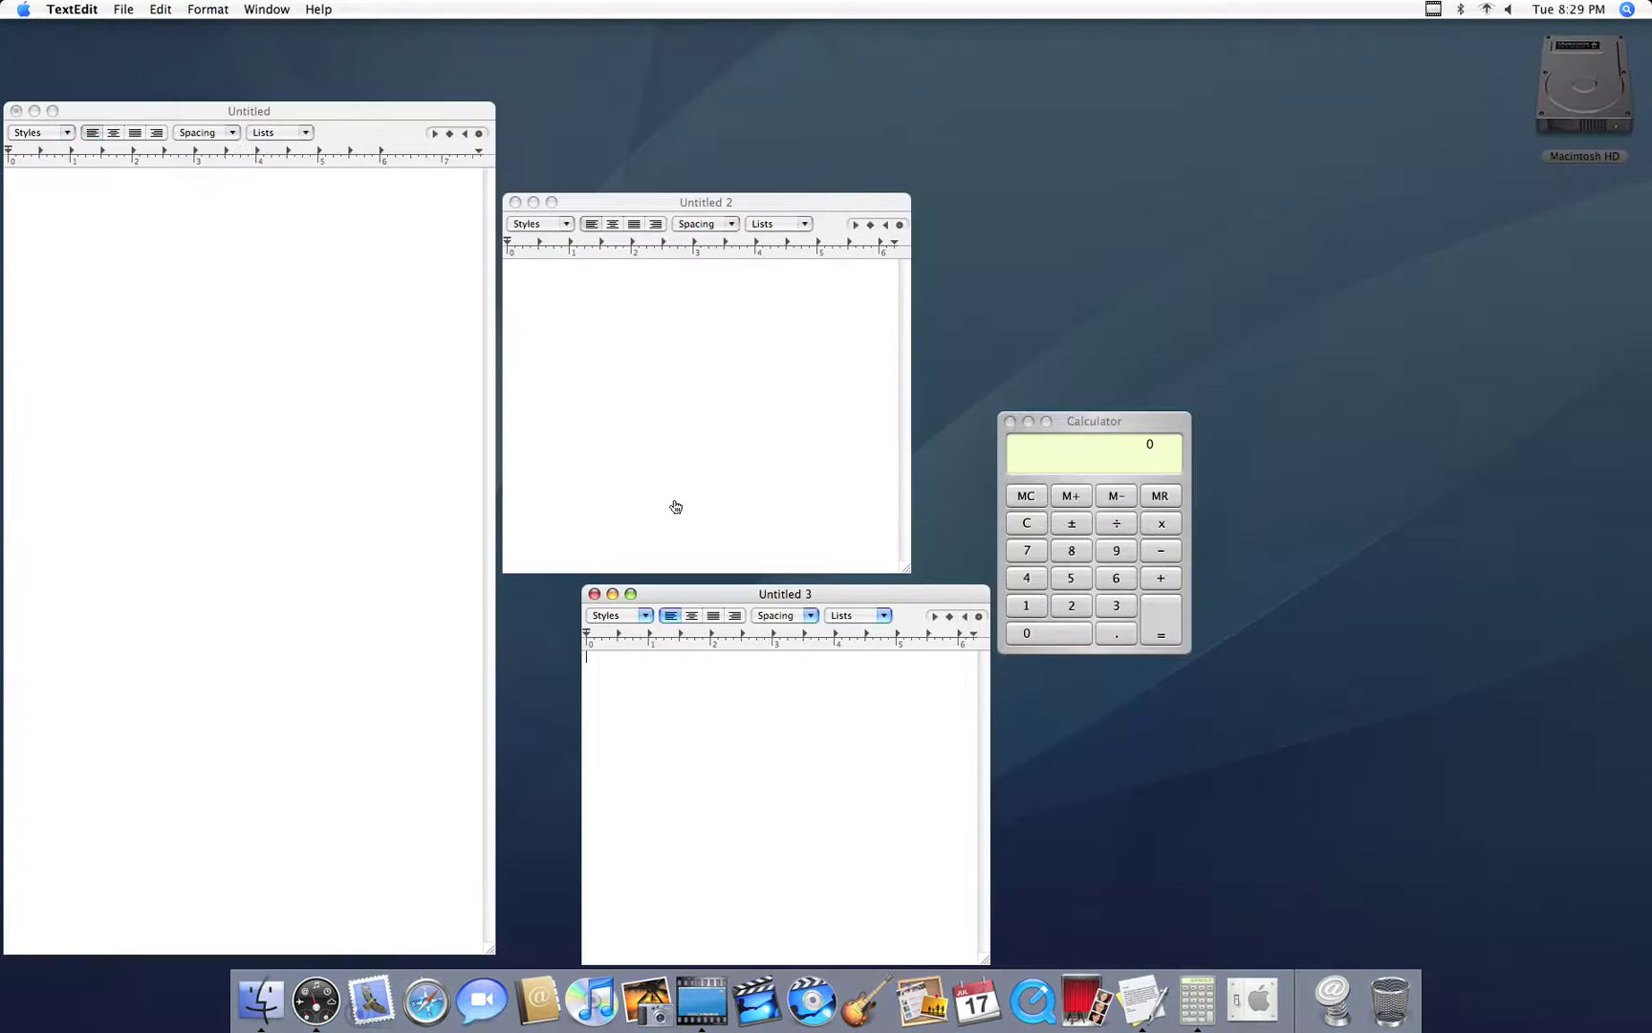
{"action": "key", "text": "F9"}
{"action": "key", "text": "F9"}
{"action": "key", "text": "F9"}
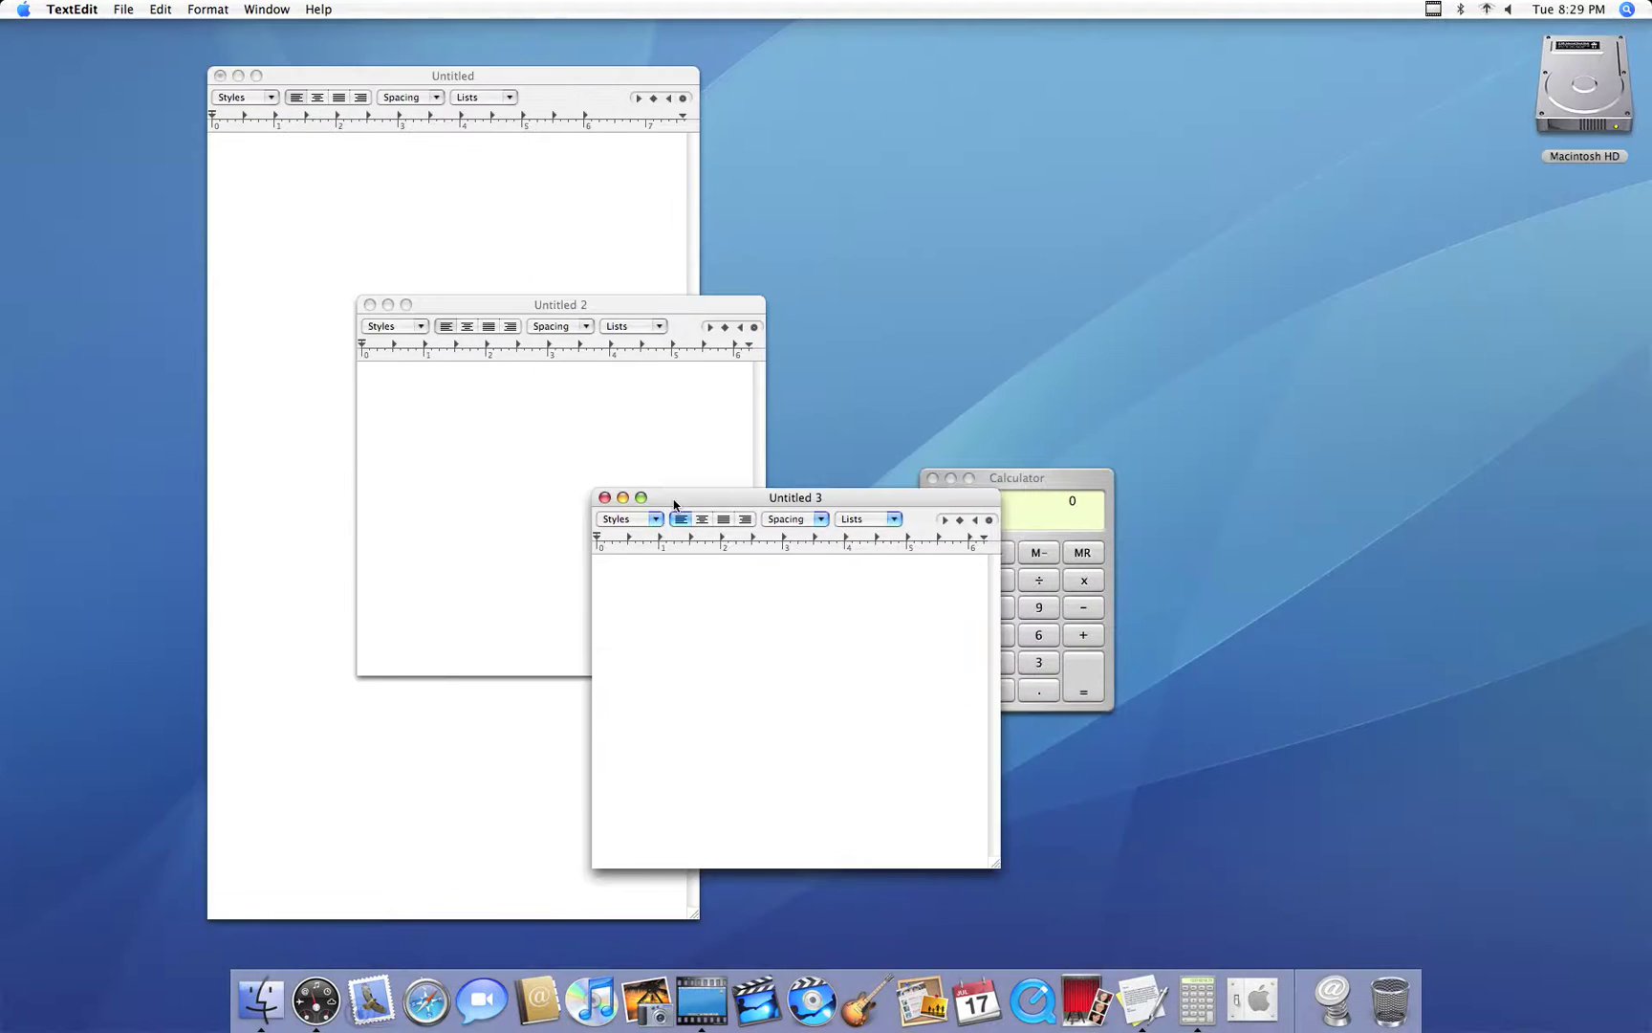
{"action": "key", "text": "F9"}
{"action": "key", "text": "F9"}
{"action": "key", "text": "F9"}
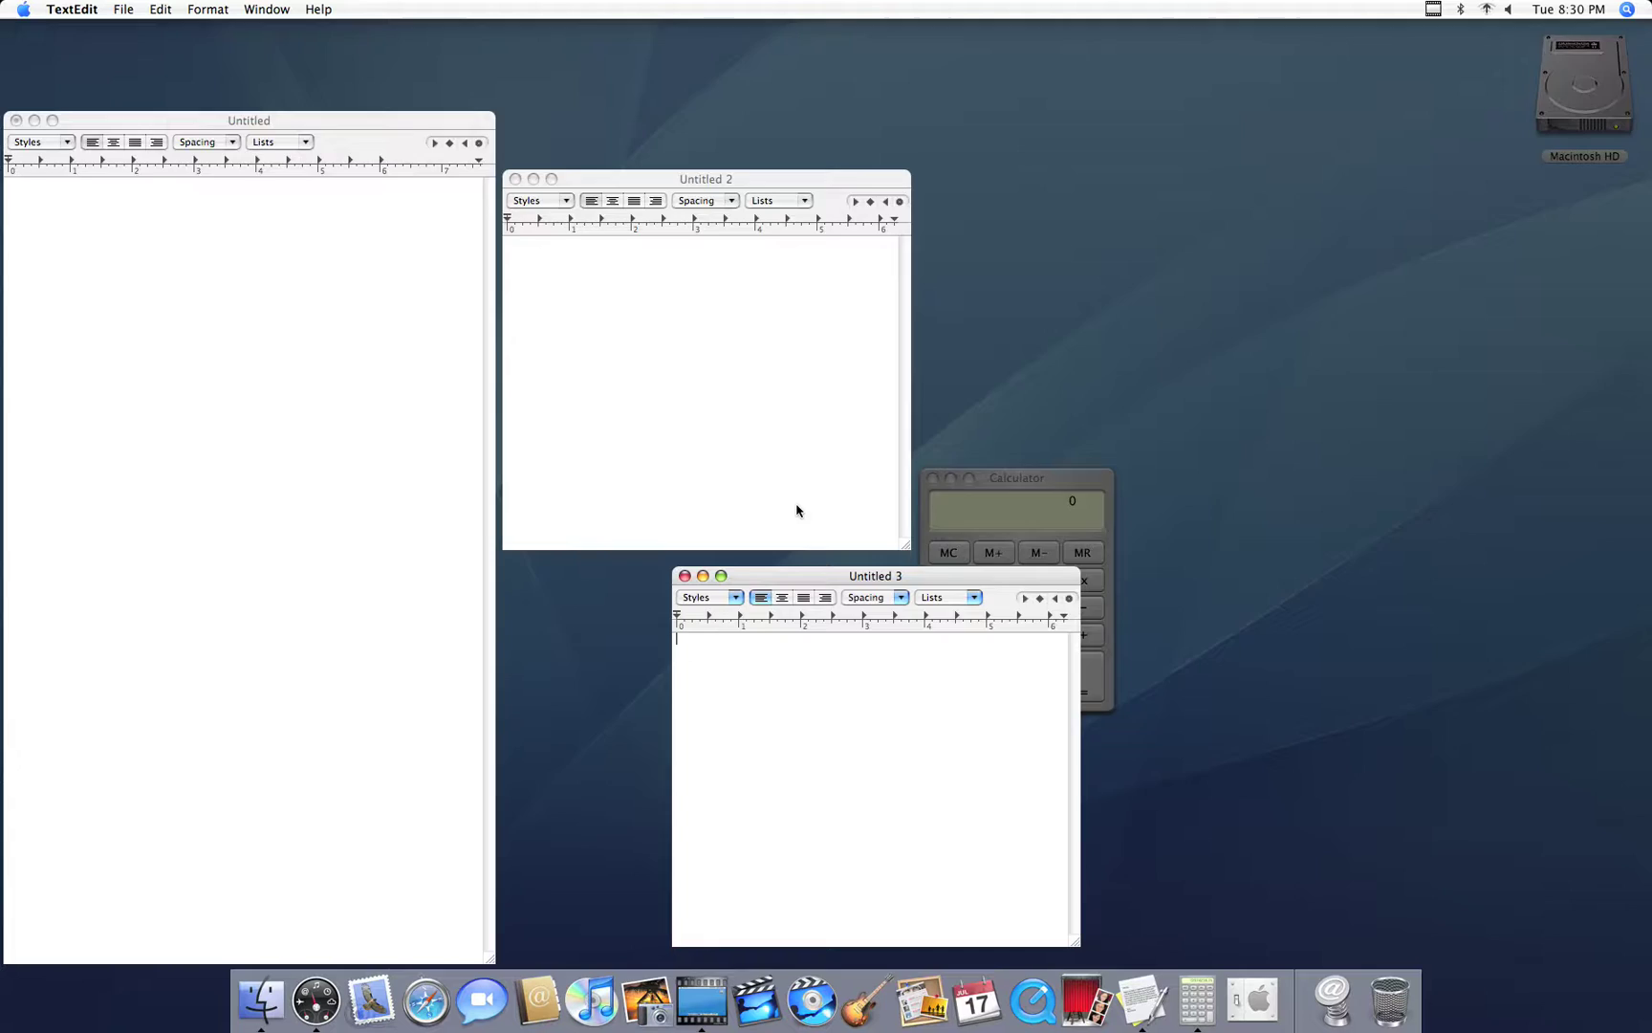
{"action": "key", "text": "F11"}
{"action": "key", "text": "F11"}
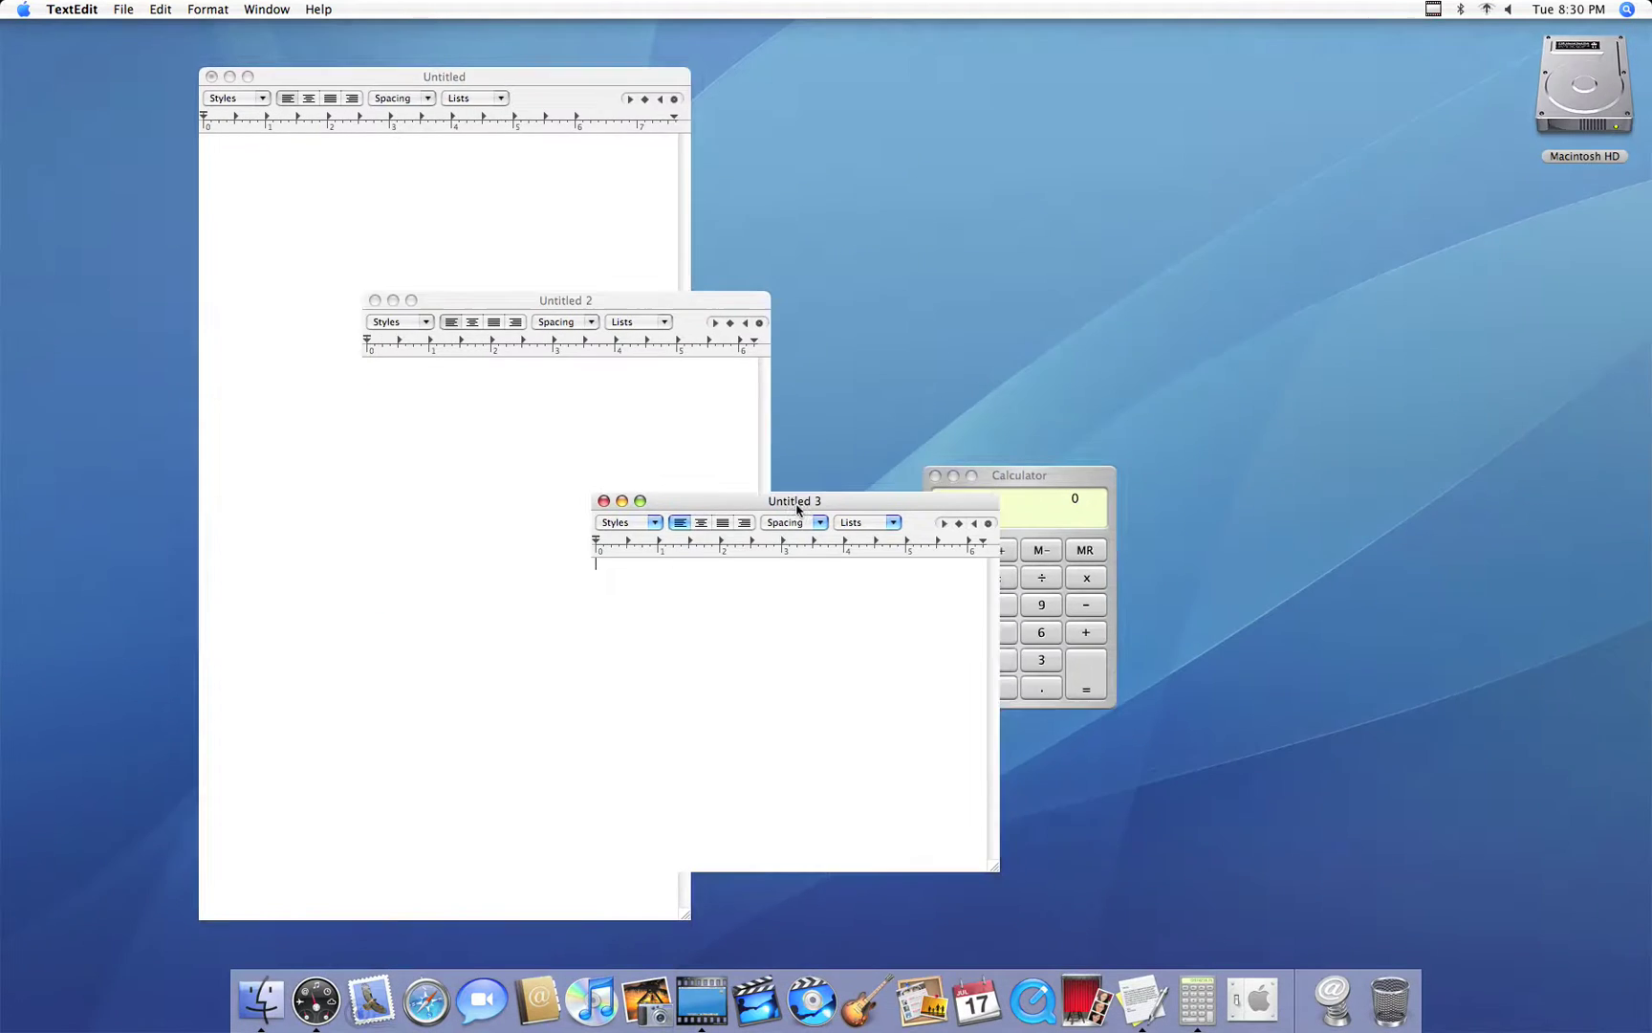
{"action": "key", "text": "F9"}
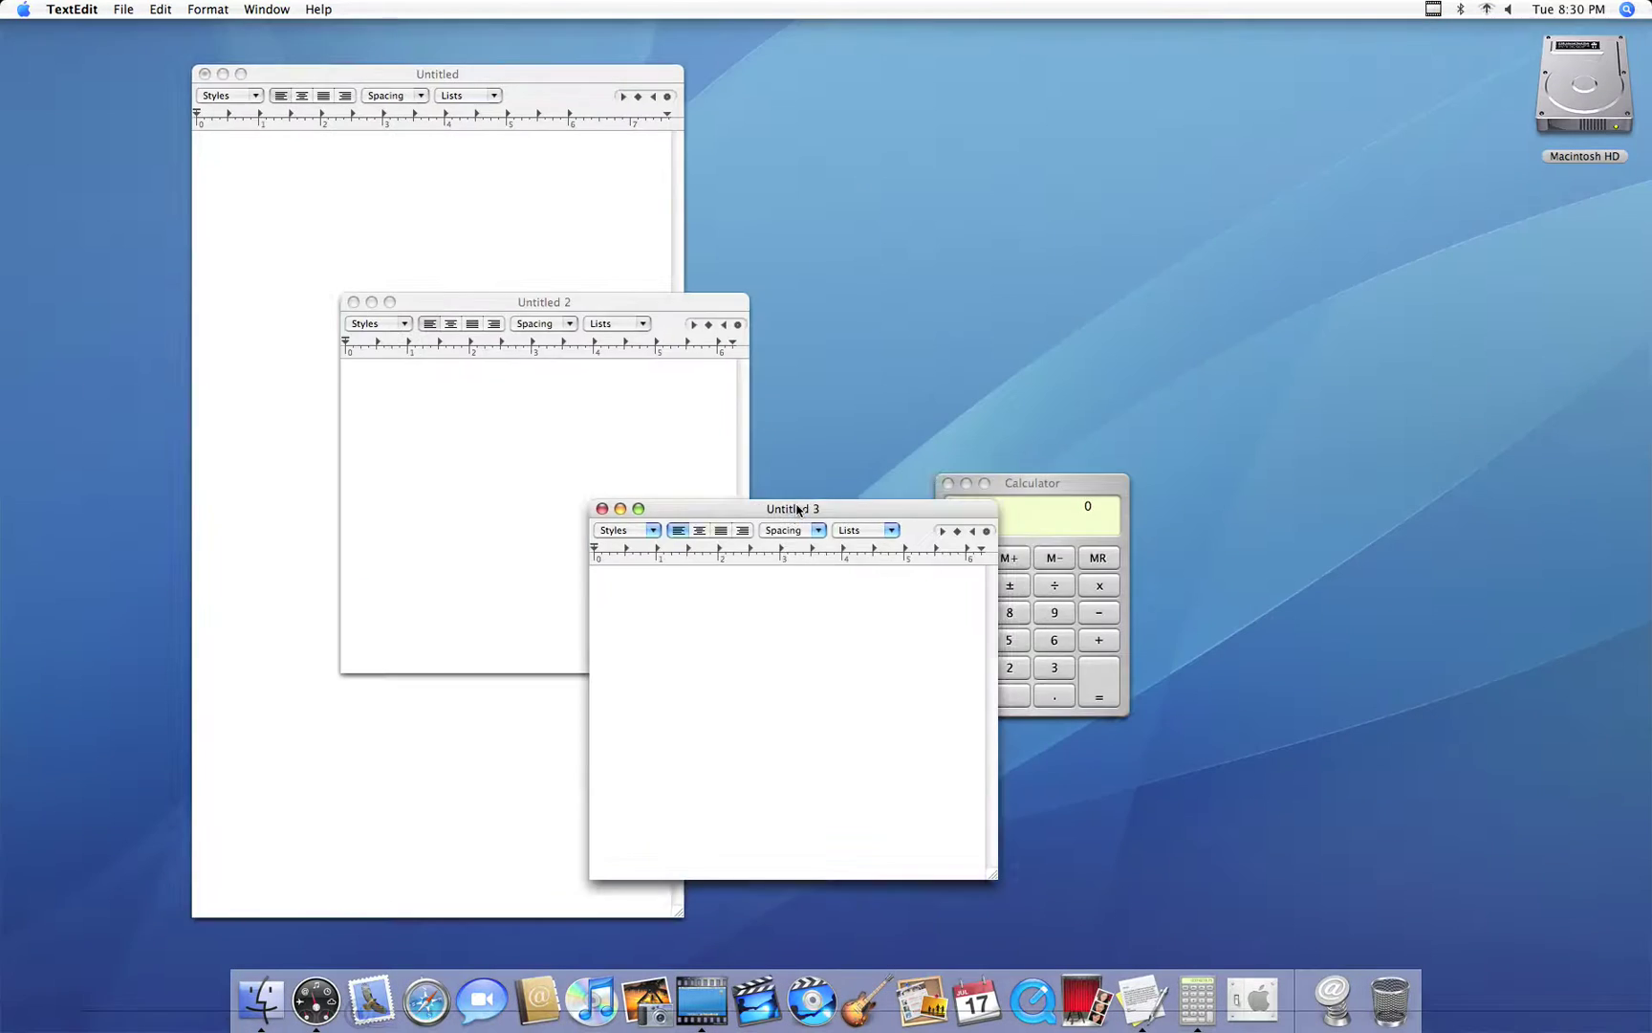
{"action": "key", "text": "F11"}
{"action": "key", "text": "F11"}
{"action": "key", "text": "F12"}
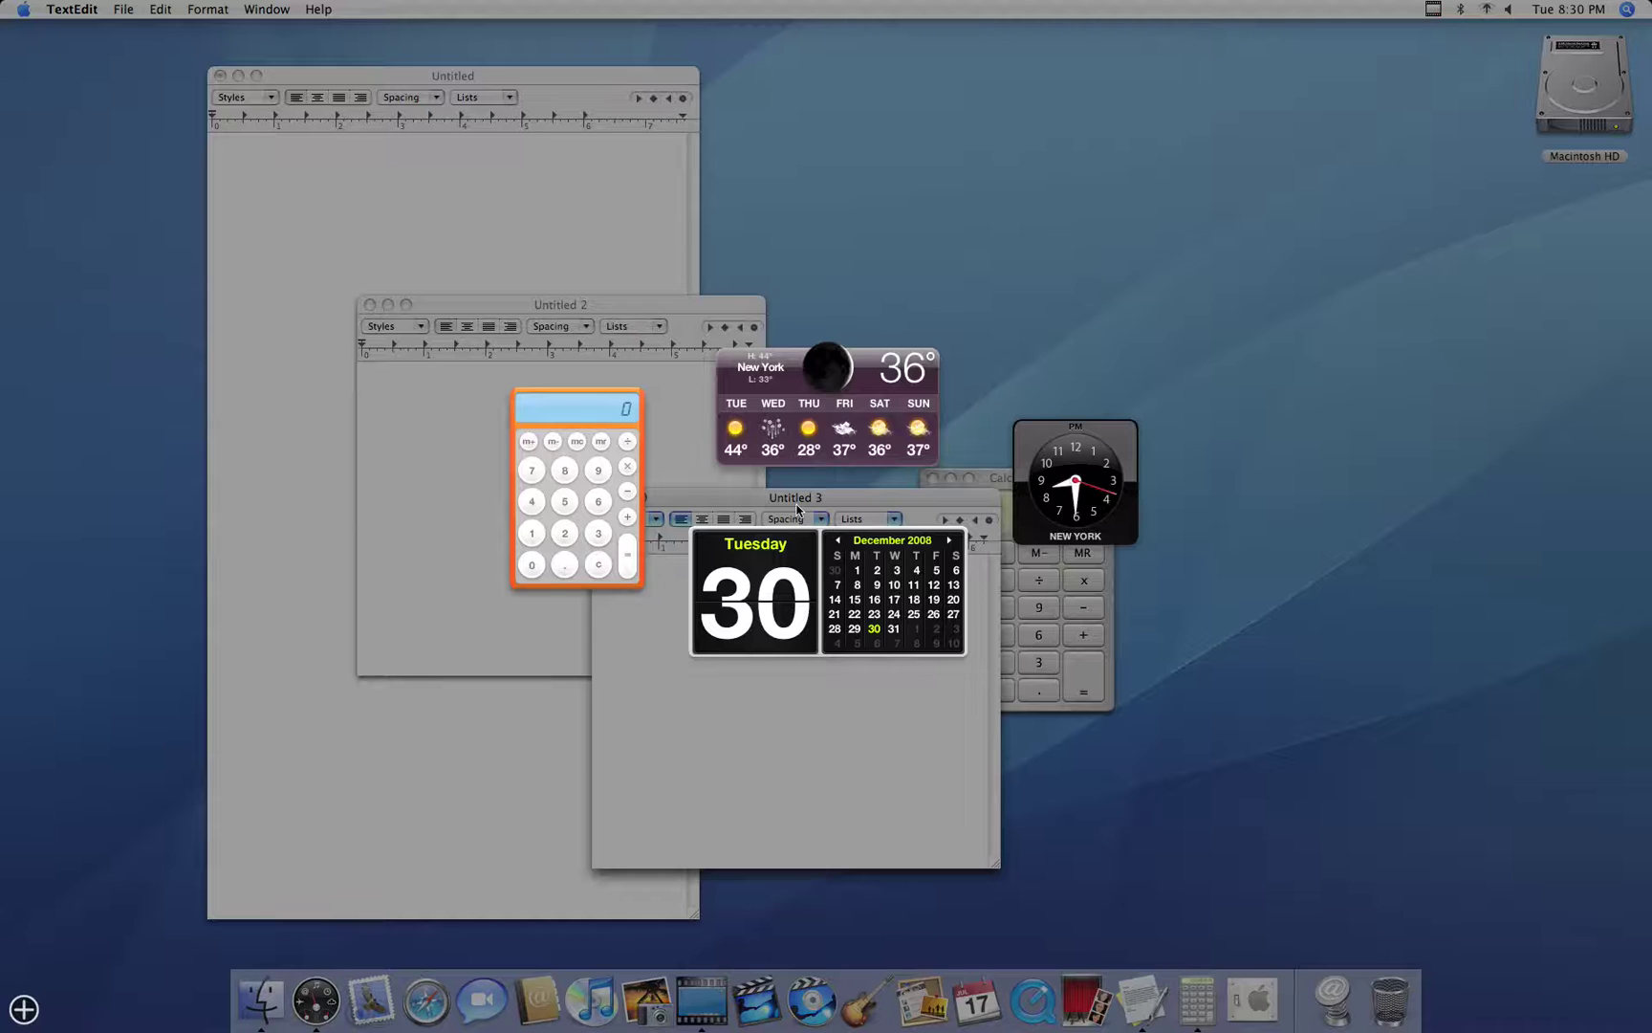
{"action": "key", "text": "F12"}
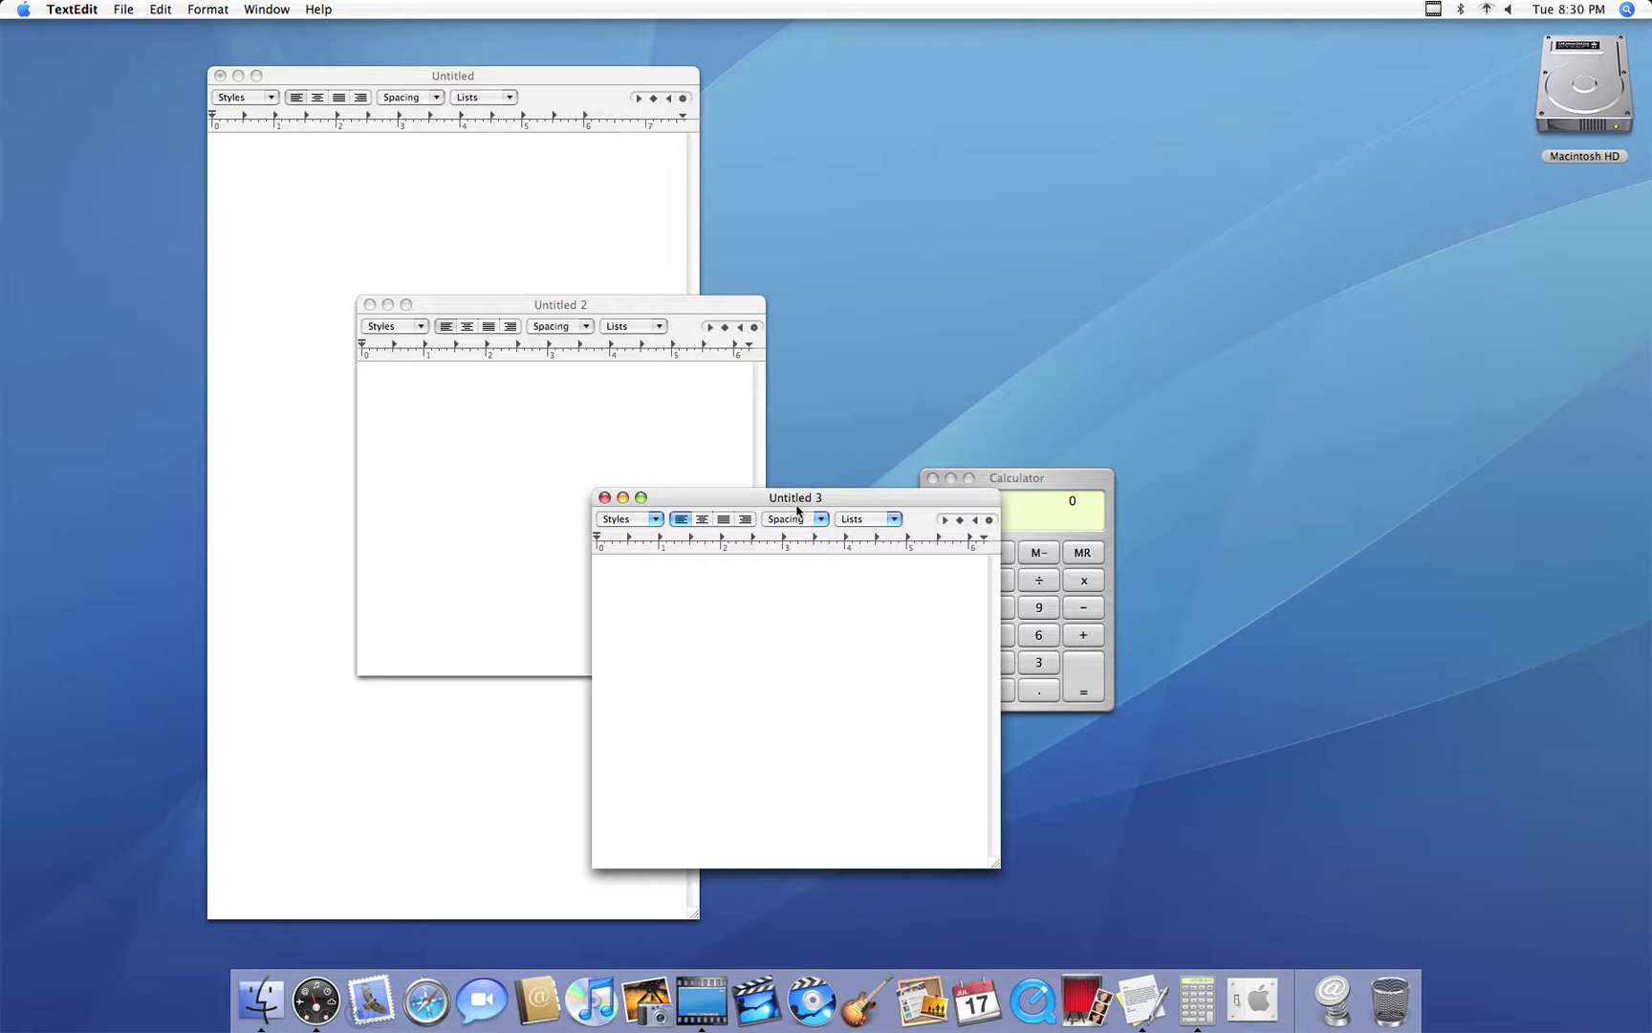
{"action": "key", "text": "F9"}
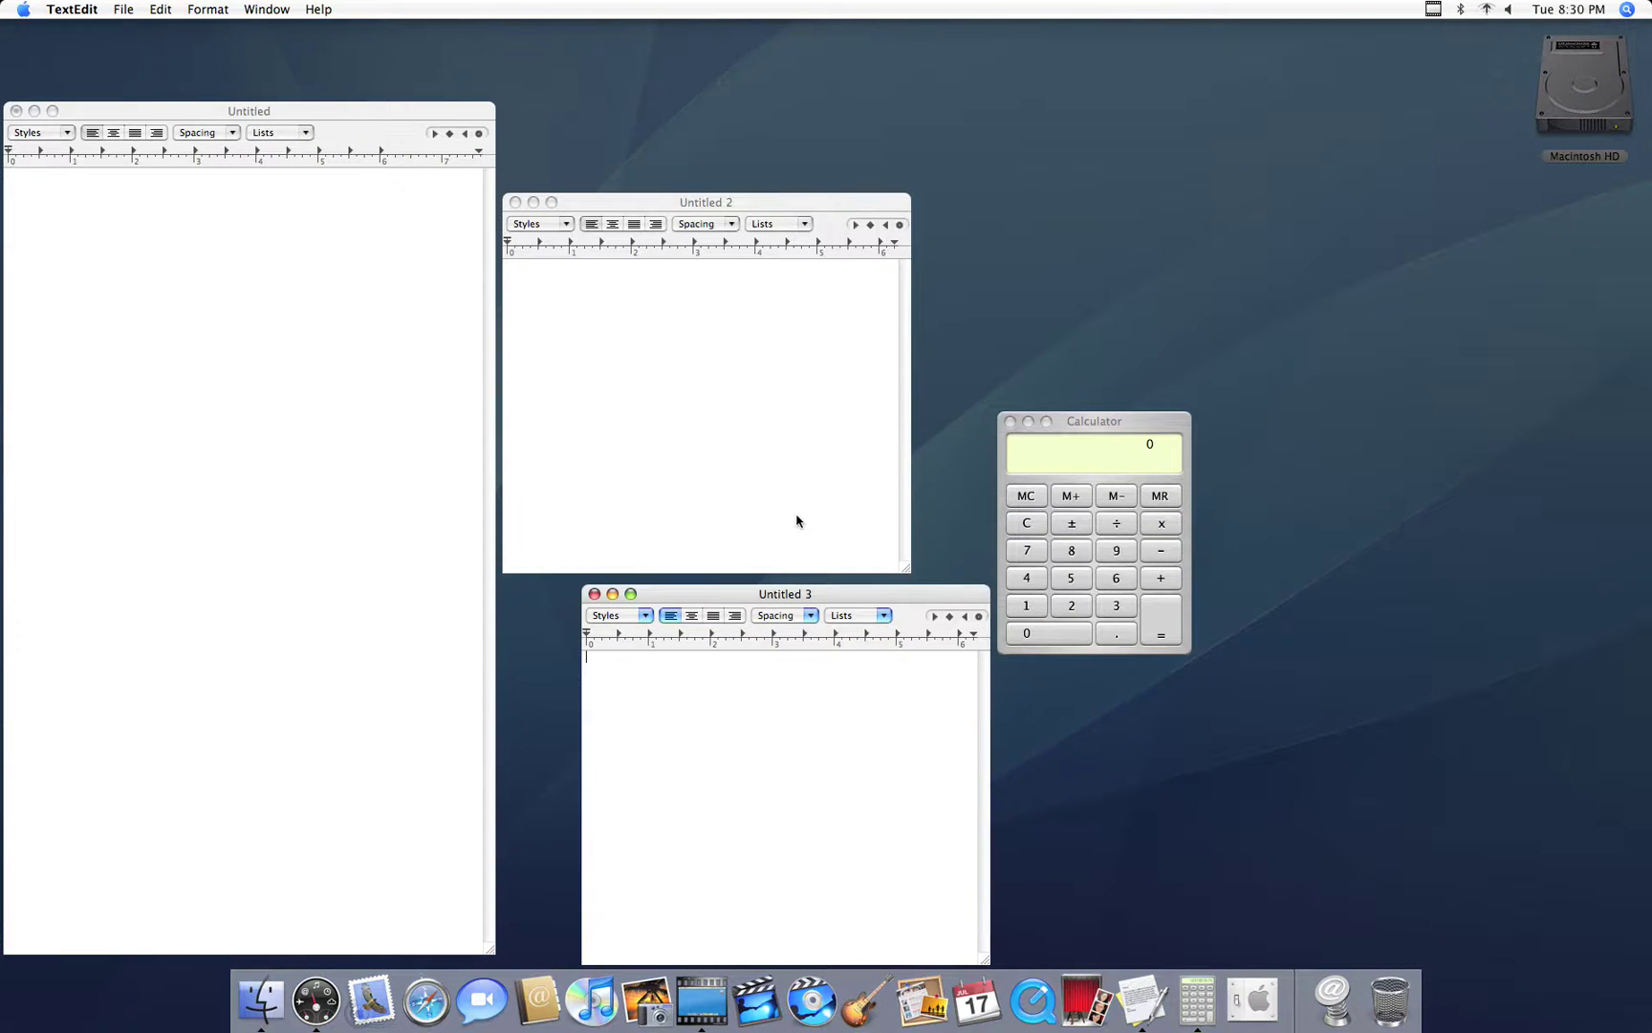
{"action": "key", "text": "F9"}
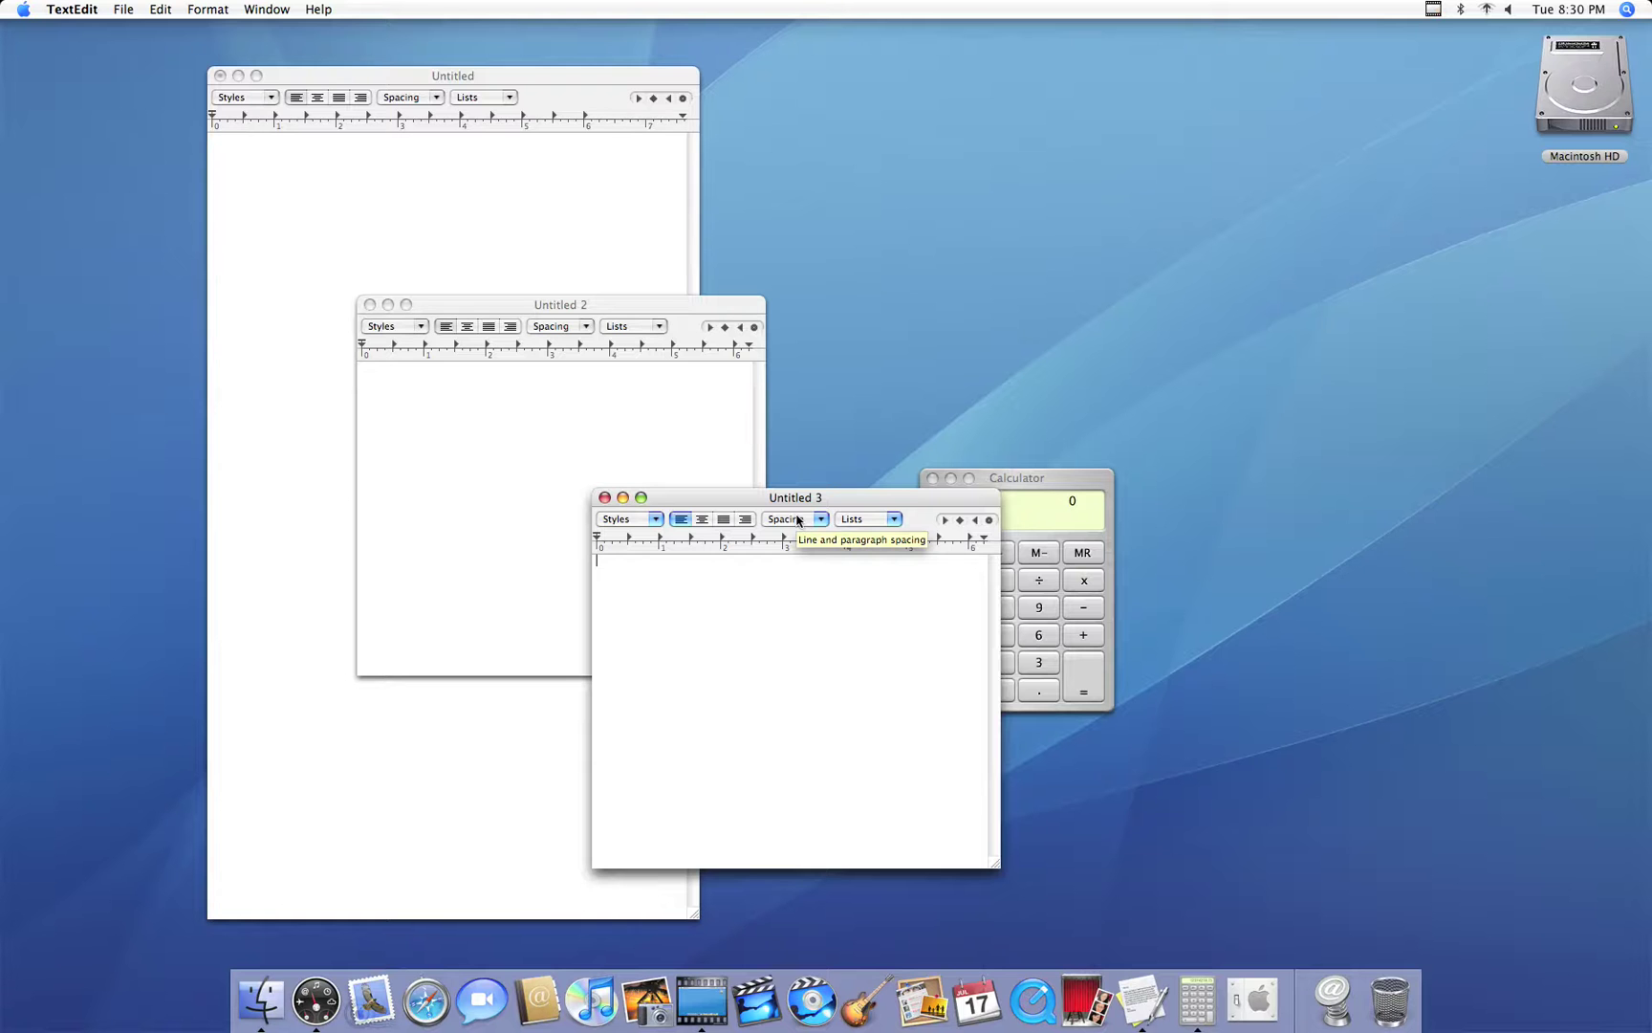
{"action": "key", "text": "F9"}
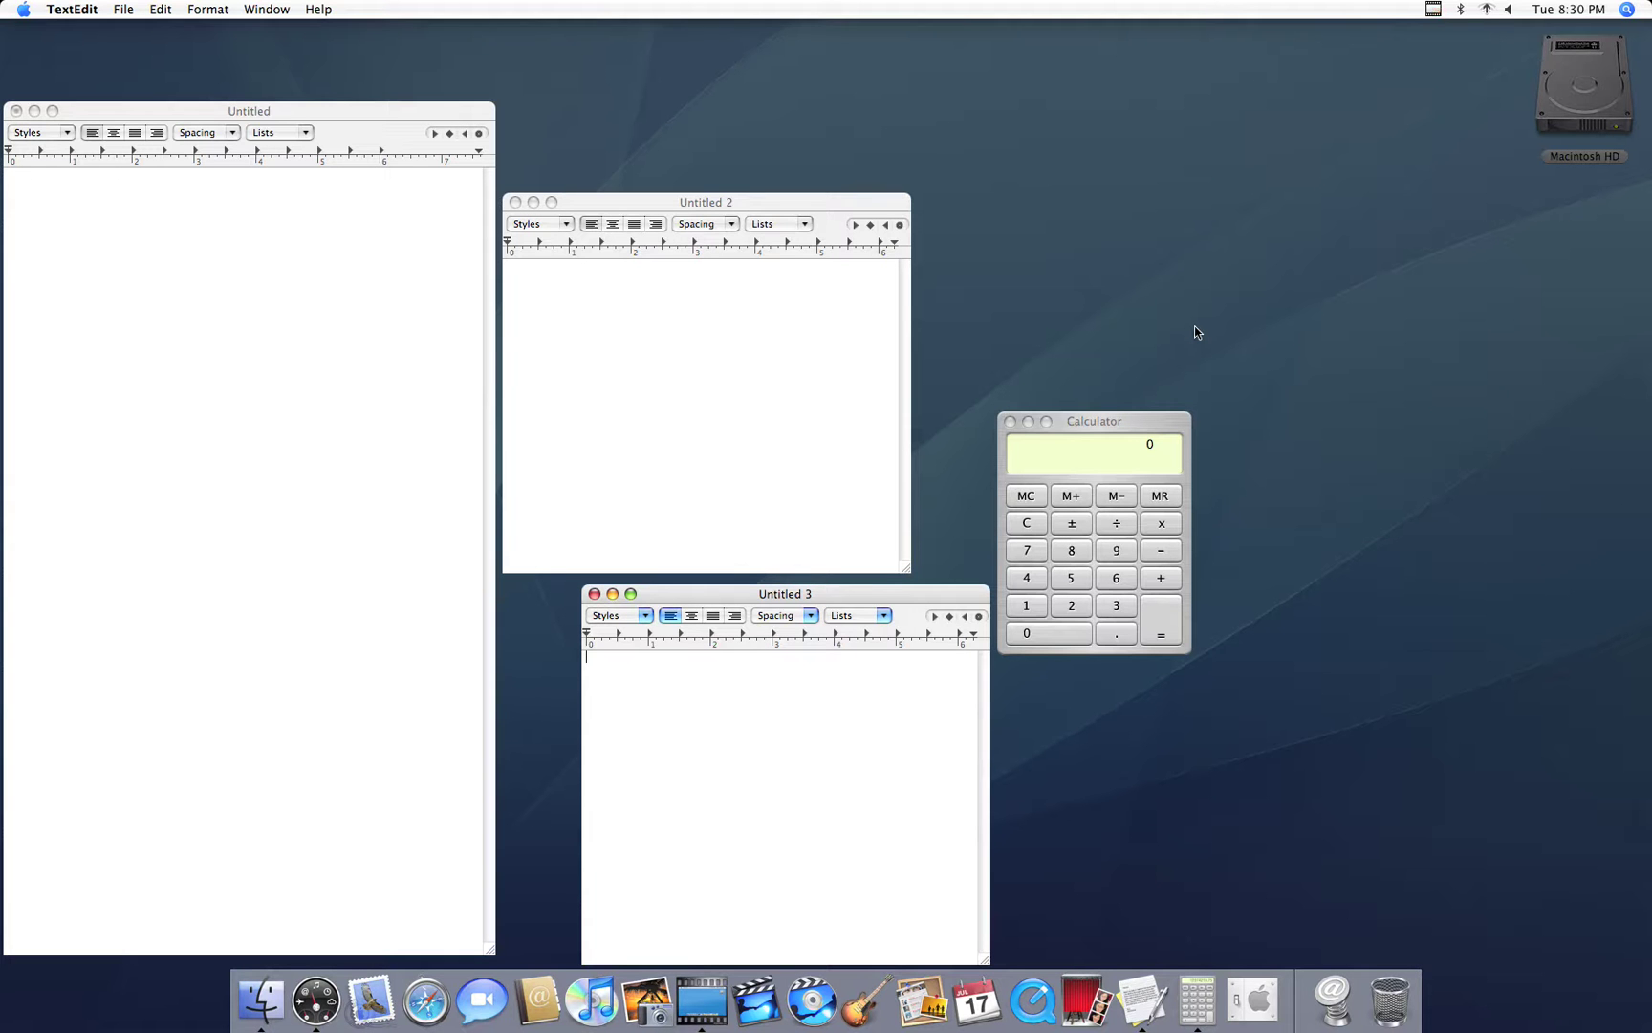
{"action": "key", "text": "F9"}
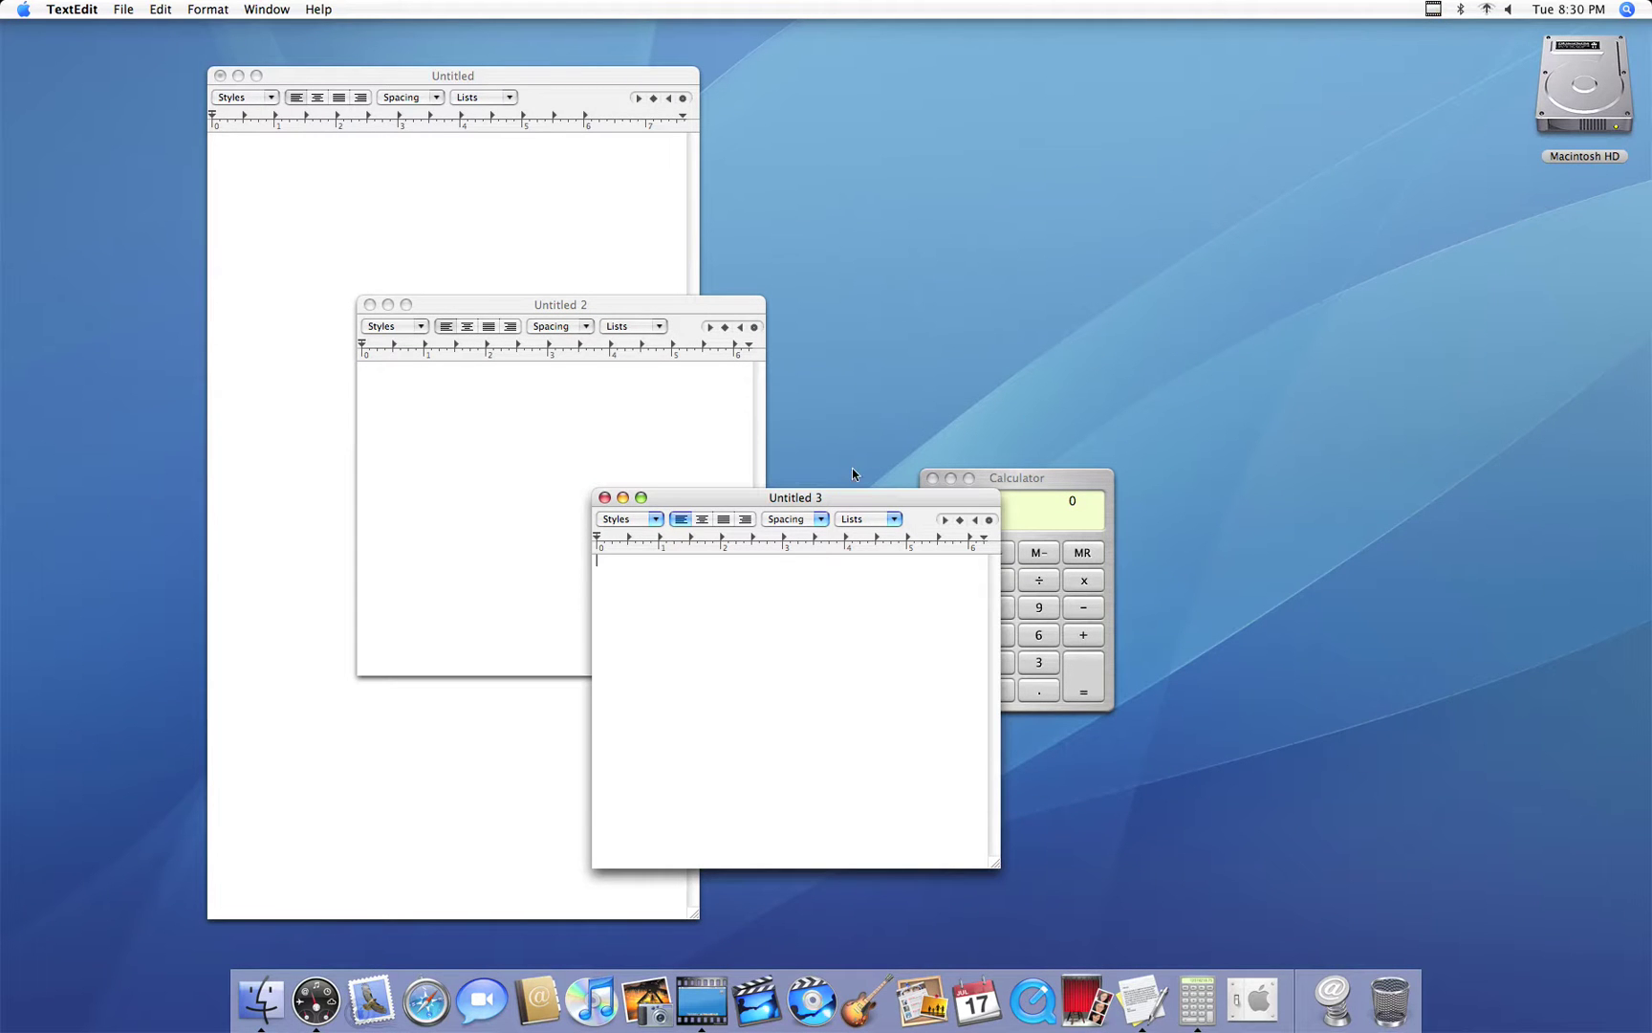
Move Untitled 3 to the upper right, then Shift-minimize it to the Dock in slow motion.
{"action": "left_click_drag", "start_coordinate": [838, 505], "coordinate": [1291, 212]}
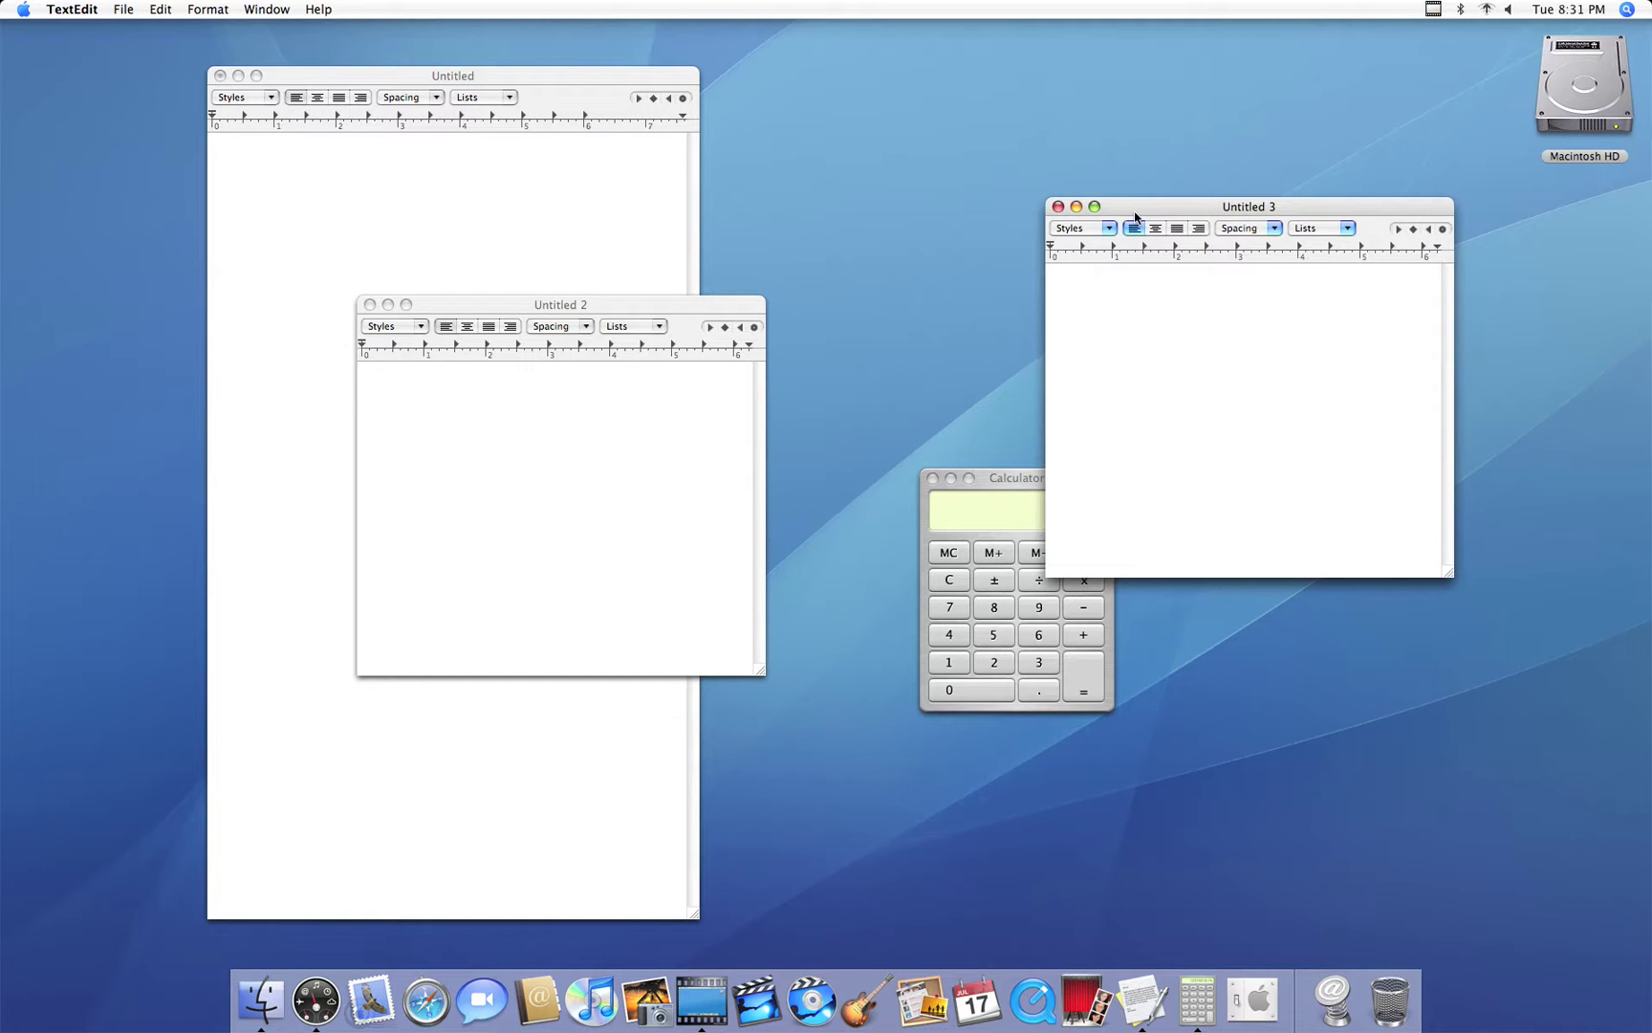
{"action": "left_click", "coordinate": [1077, 208]}
{"action": "left_click", "coordinate": [1077, 207], "text": "shift"}
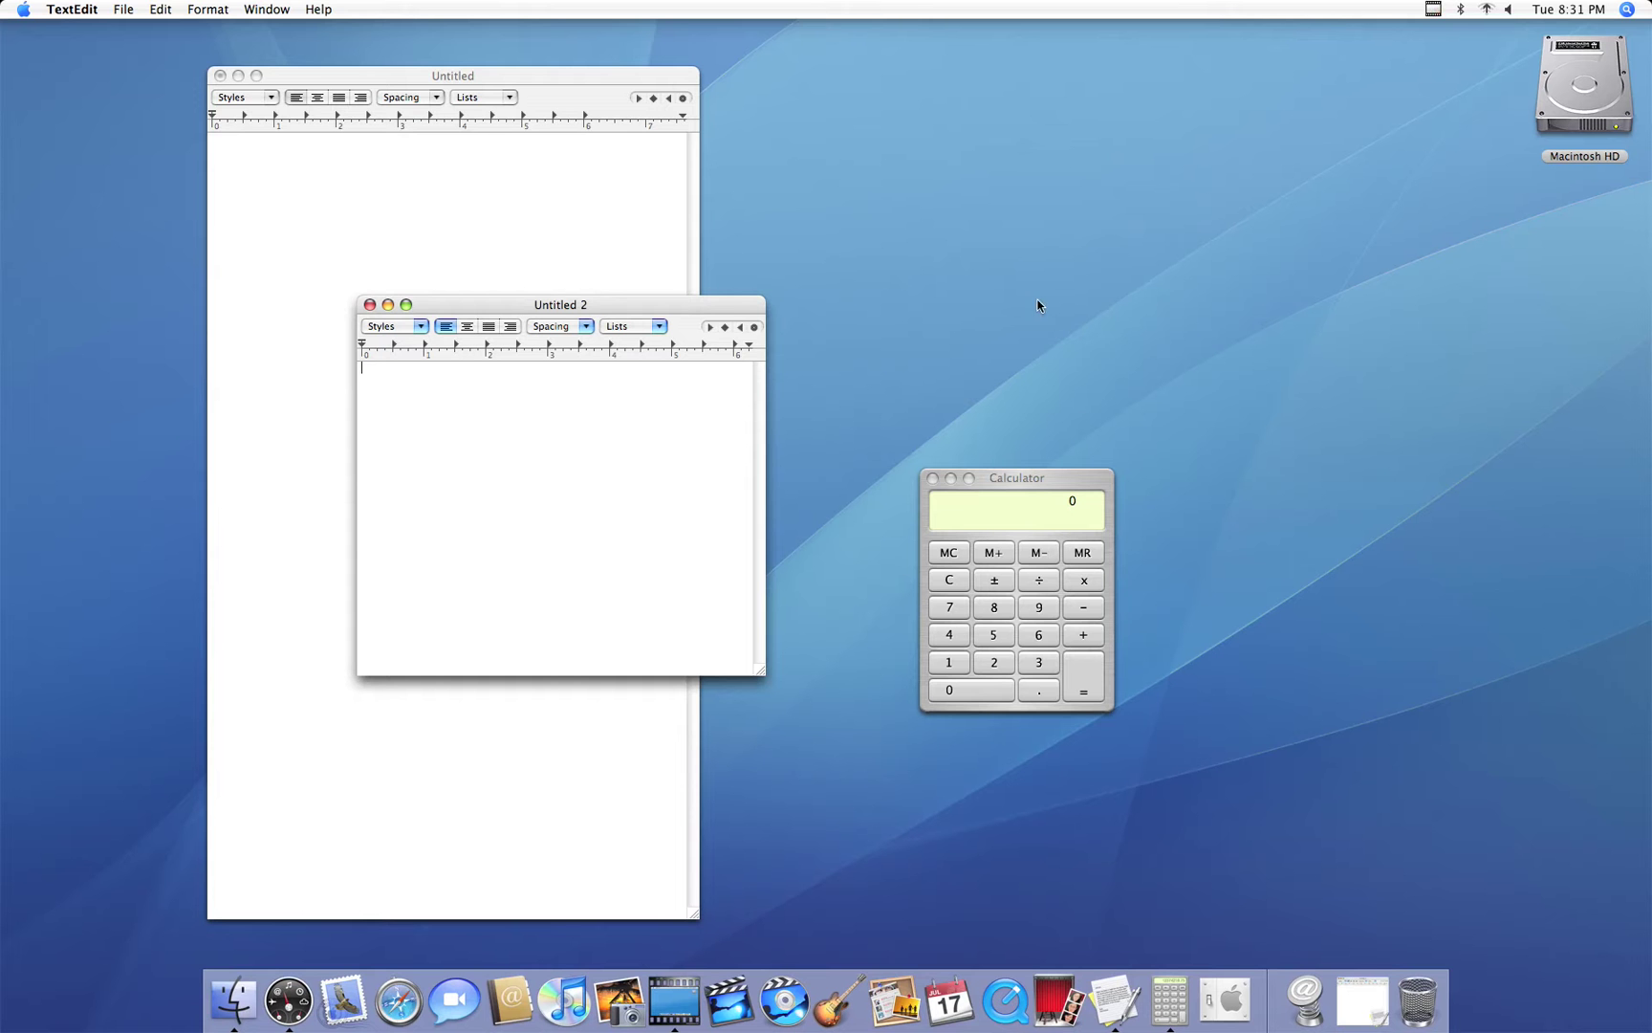
{"action": "key", "text": "shift+F9"}
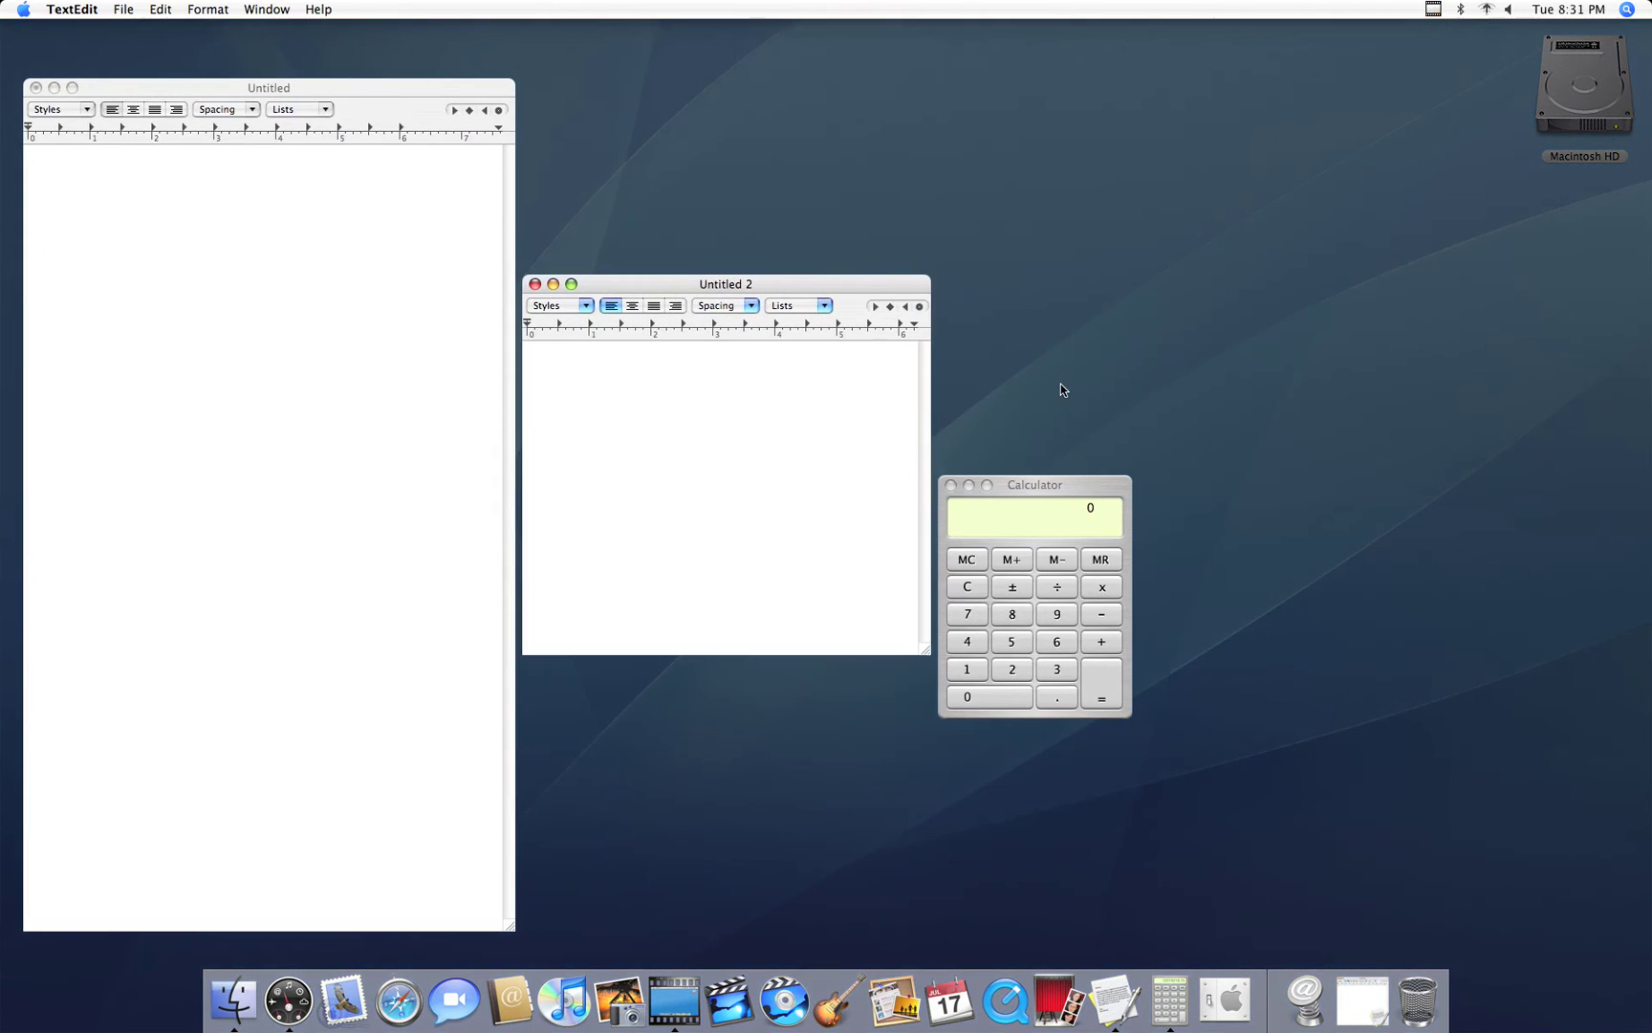
{"action": "left_click", "coordinate": [1060, 383]}
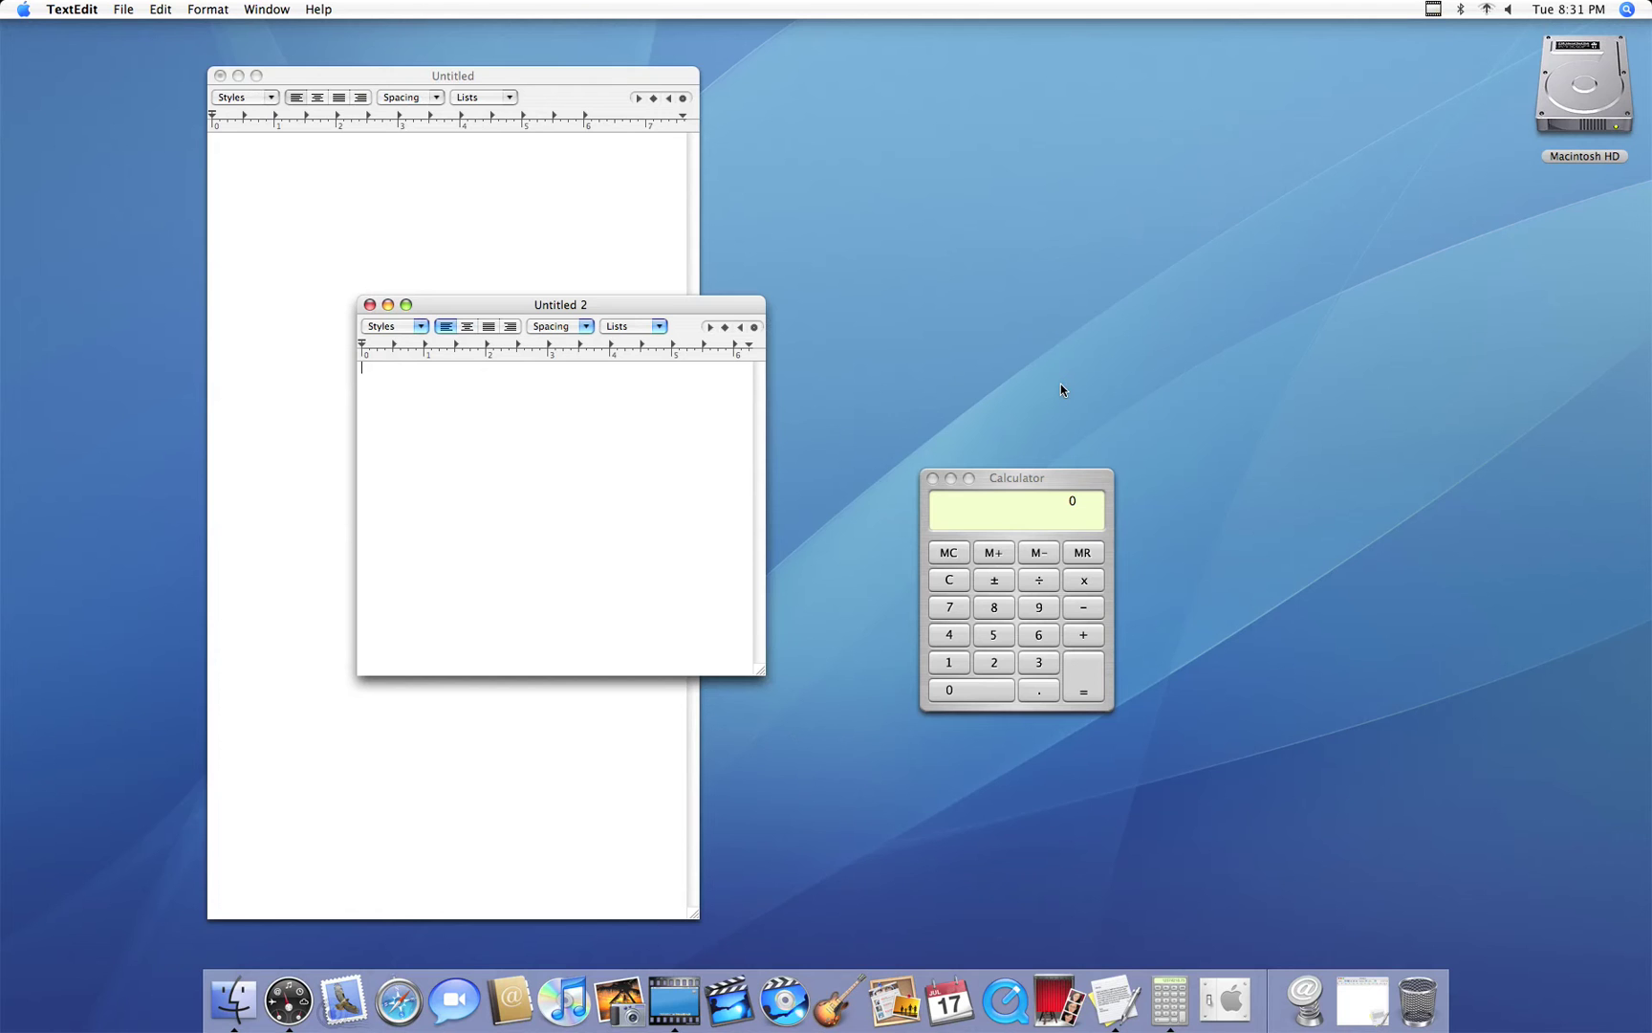